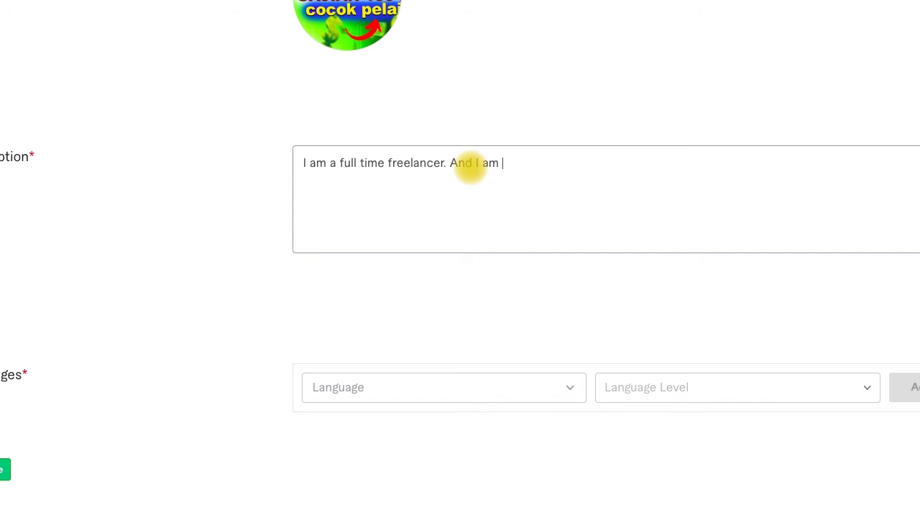
# Step: Complete the profile description's unfinished second sentence with "full time in the editing photo field."
pyautogui.write('full time')
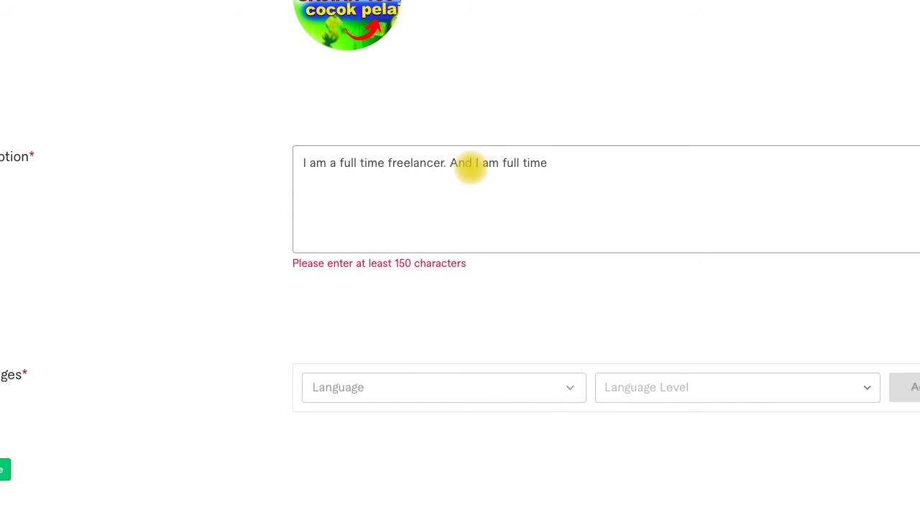
pyautogui.write(' in the editing photo')
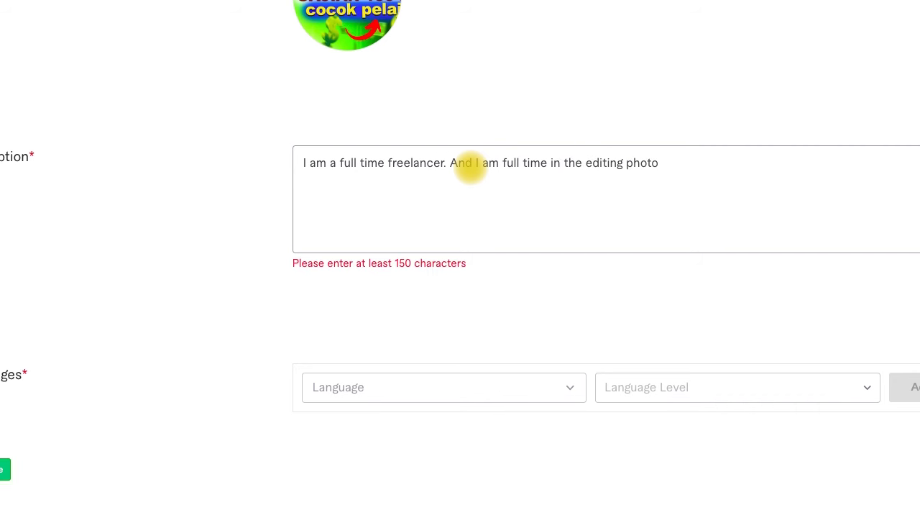
pyautogui.write('field.')
pyautogui.click(259, 265)
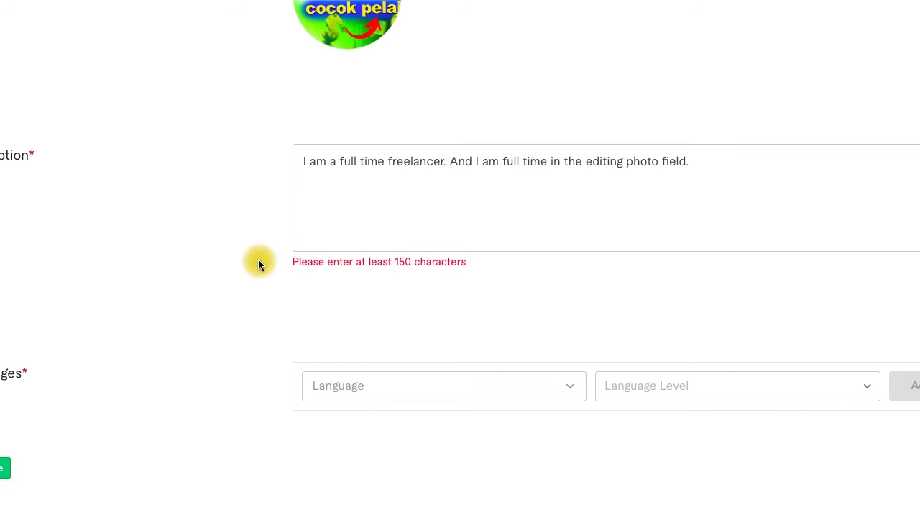
# Step: Choose Indonesian - Bahasa Indonesia at the Native/Bilingual level as the language, and continue to the professional information
pyautogui.click(550, 390)
pyautogui.scroll(-2, 446, 300)
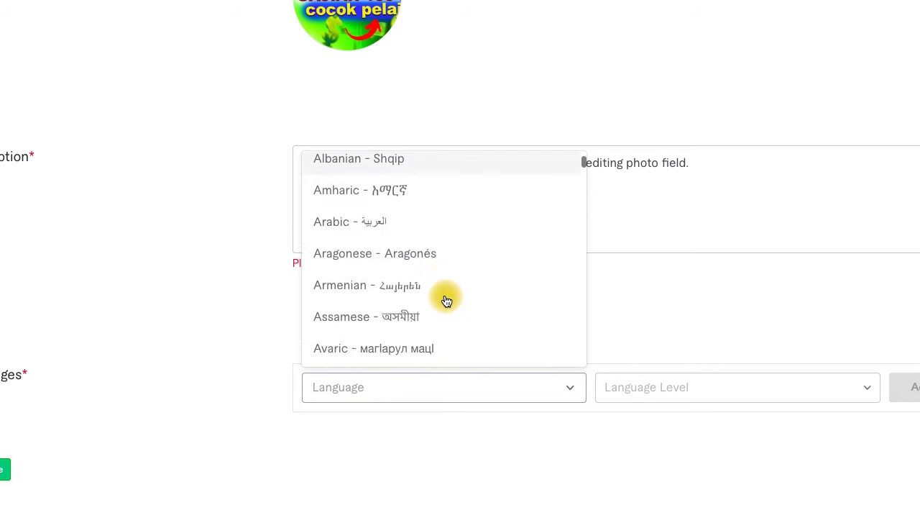
pyautogui.scroll(-15, 446, 301)
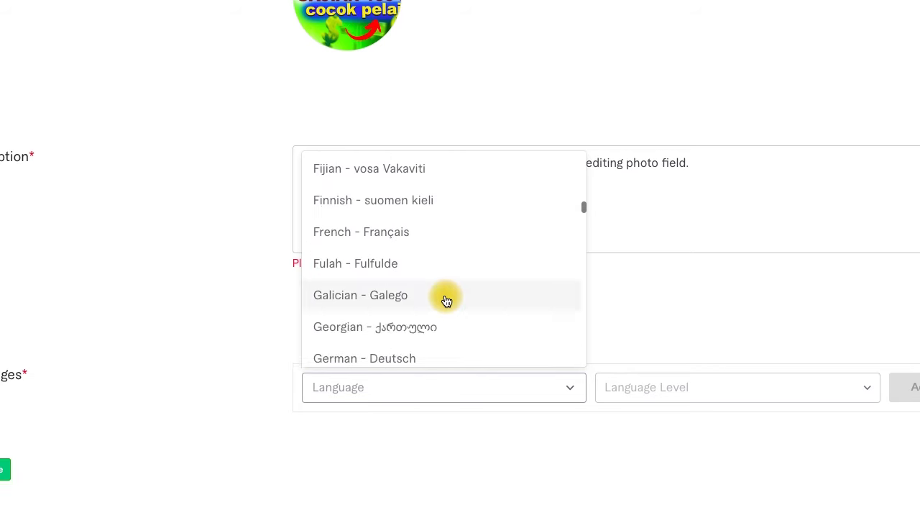
pyautogui.scroll(-8, 446, 300)
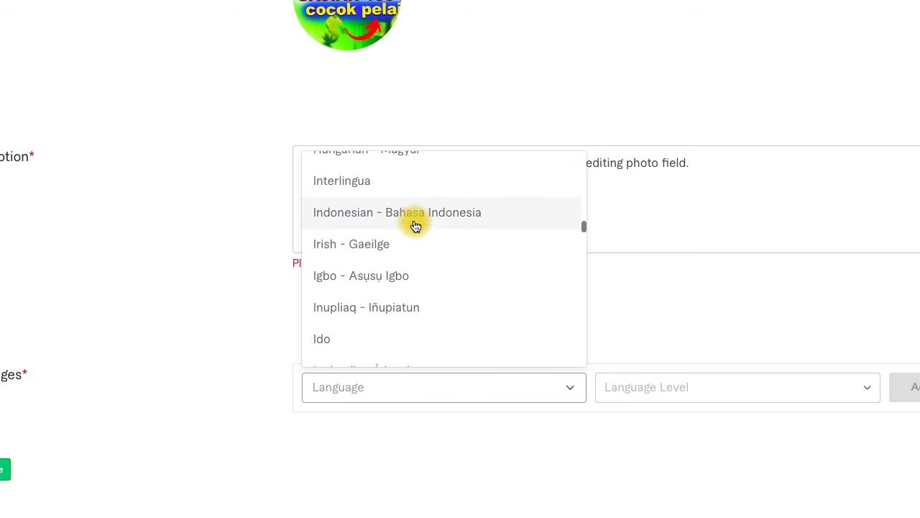
pyautogui.click(412, 217)
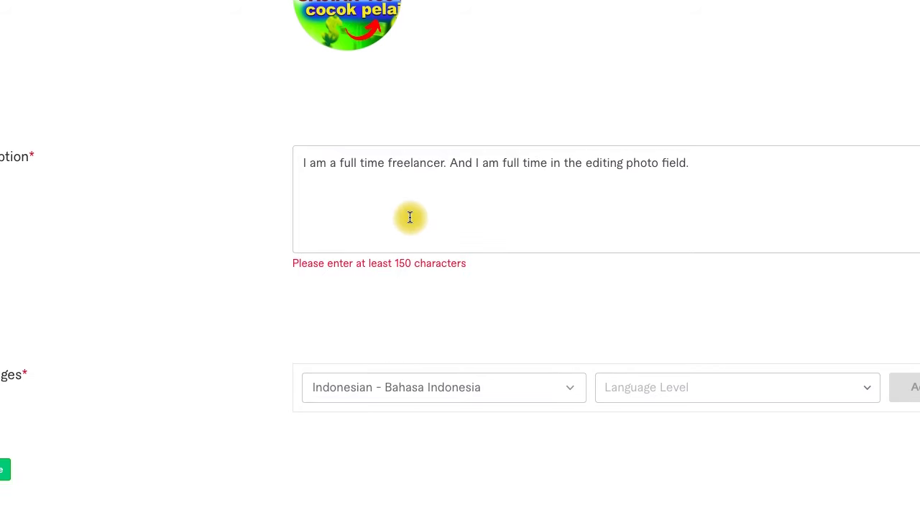
pyautogui.click(742, 389)
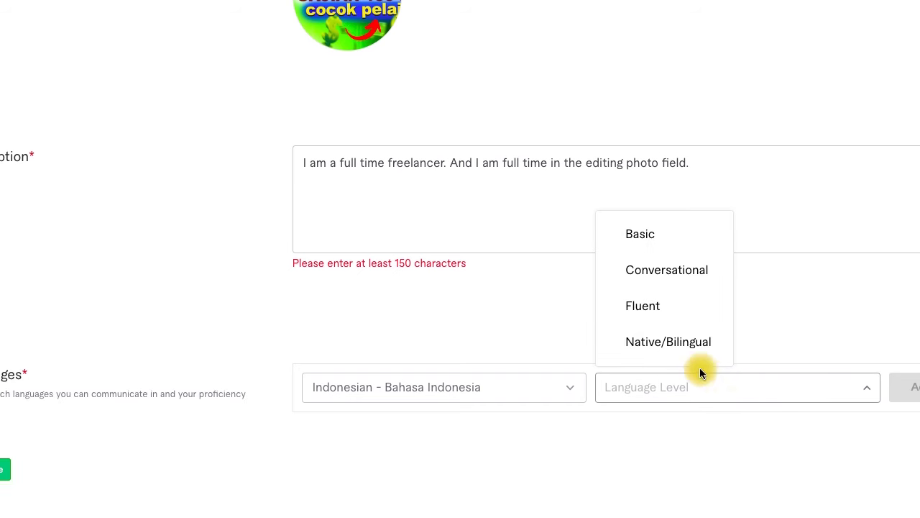
pyautogui.click(674, 338)
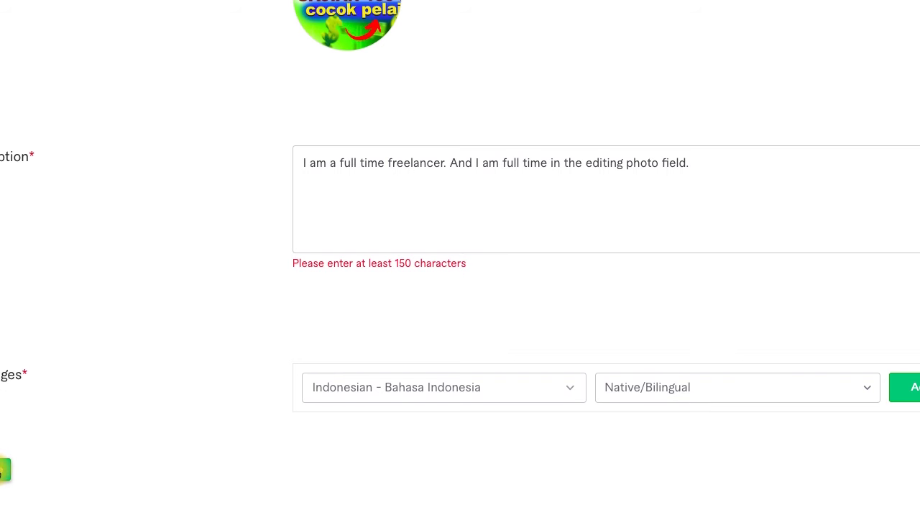
pyautogui.click(4, 470)
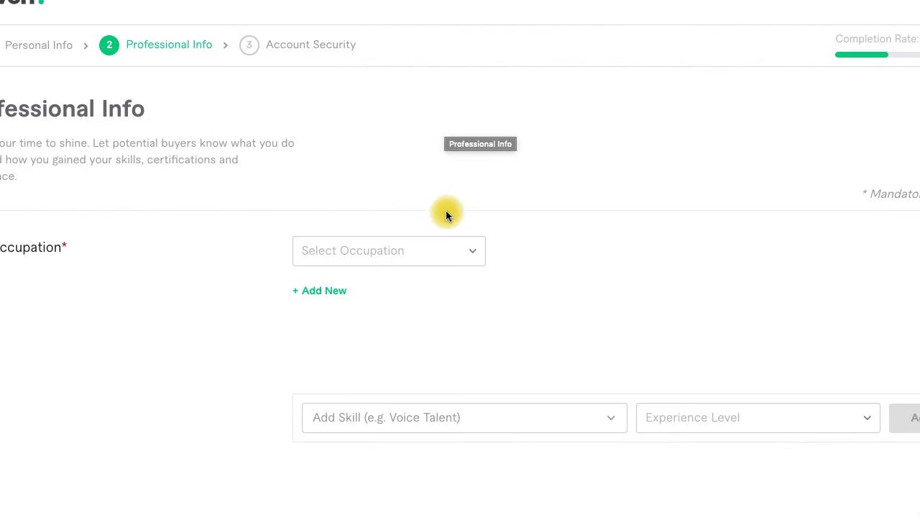
# Step: Set the occupation to Graphics & Design and select Illustration among its best skills
pyautogui.click(466, 253)
pyautogui.scroll(-6, 368, 395)
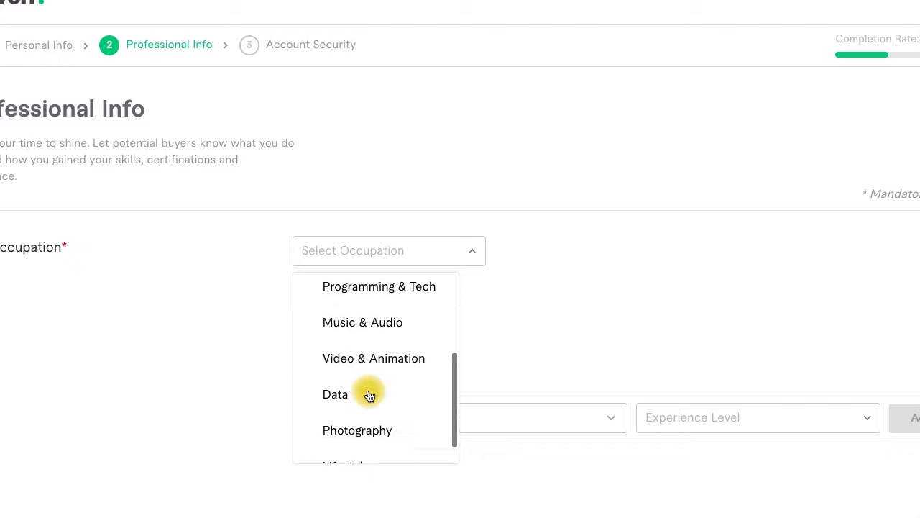
pyautogui.scroll(5, 372, 189)
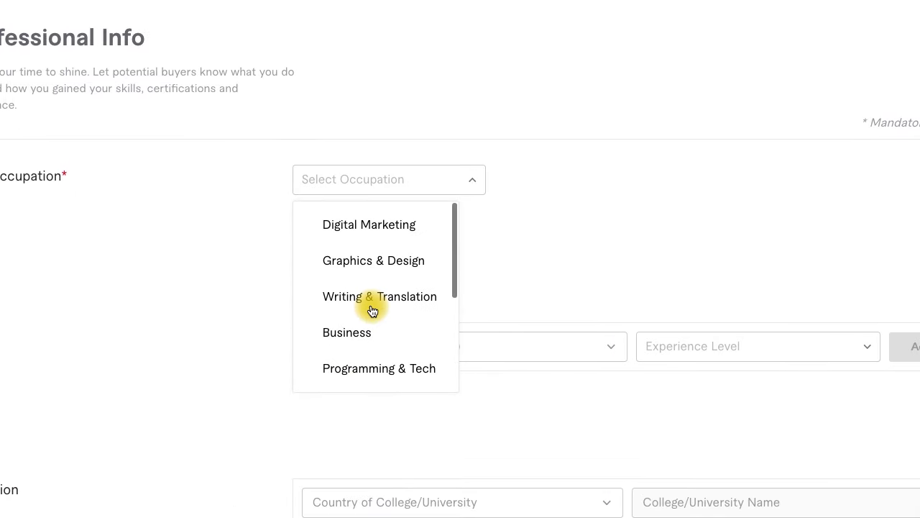
pyautogui.click(380, 262)
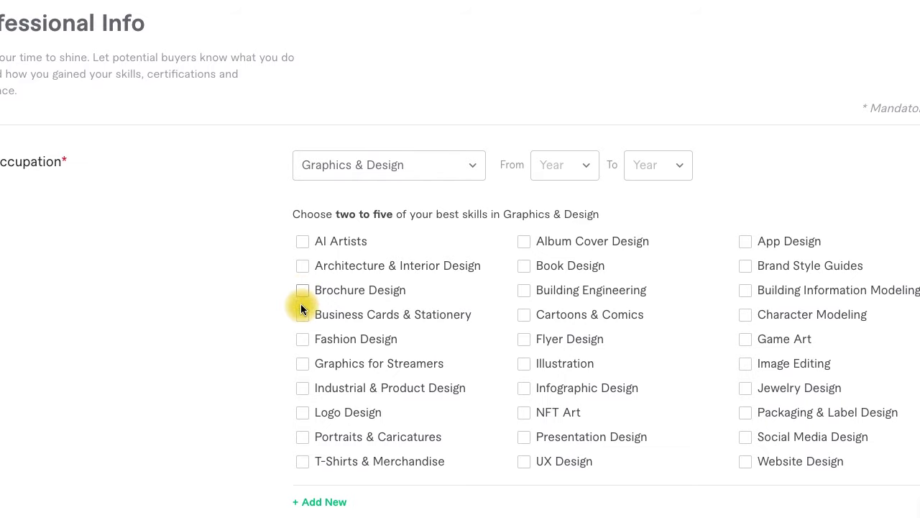
pyautogui.click(529, 366)
# Step: Add the skill Editing with the experience level Intermediate
pyautogui.scroll(-3, 276, 453)
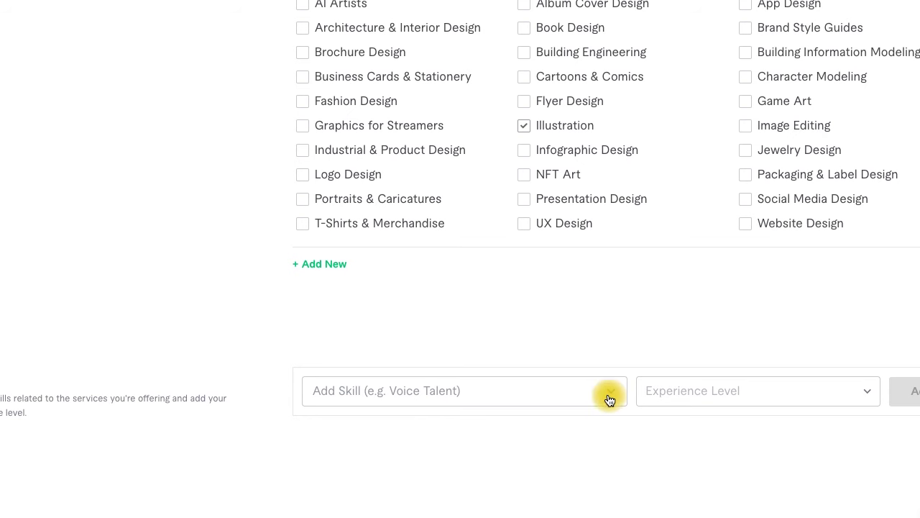
pyautogui.click(609, 397)
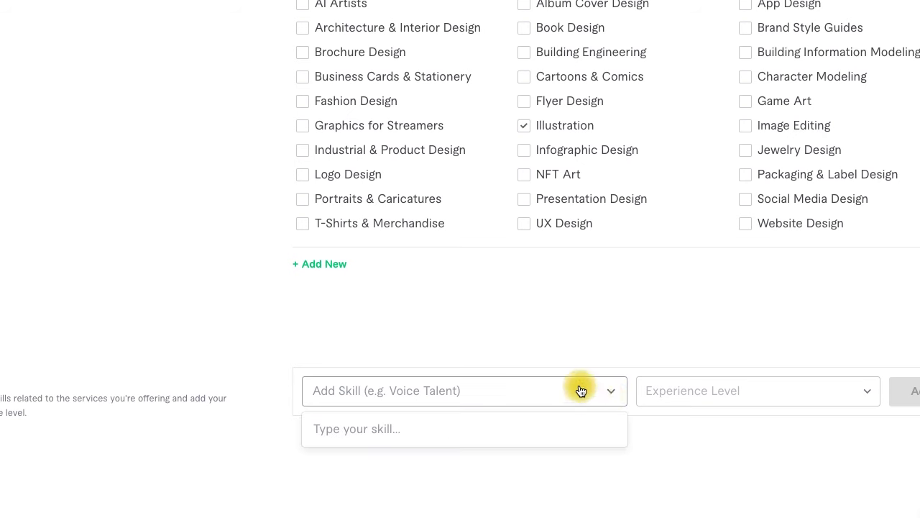
pyautogui.write('edti')
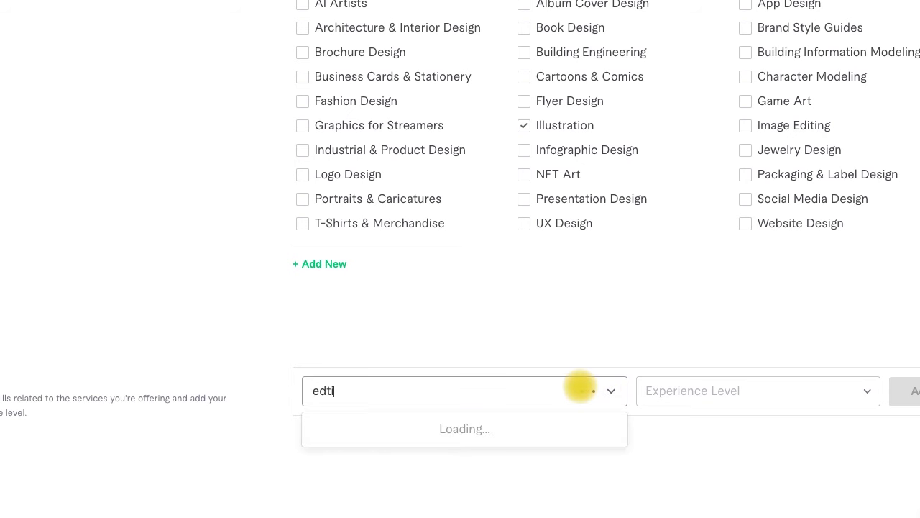
pyautogui.press('BackSpace')
pyautogui.press('BackSpace')
pyautogui.write('iting')
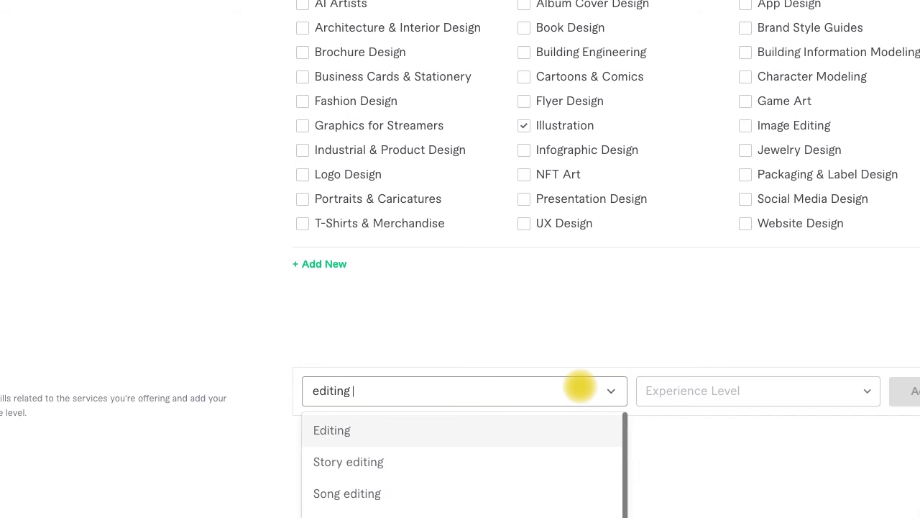
pyautogui.click(432, 431)
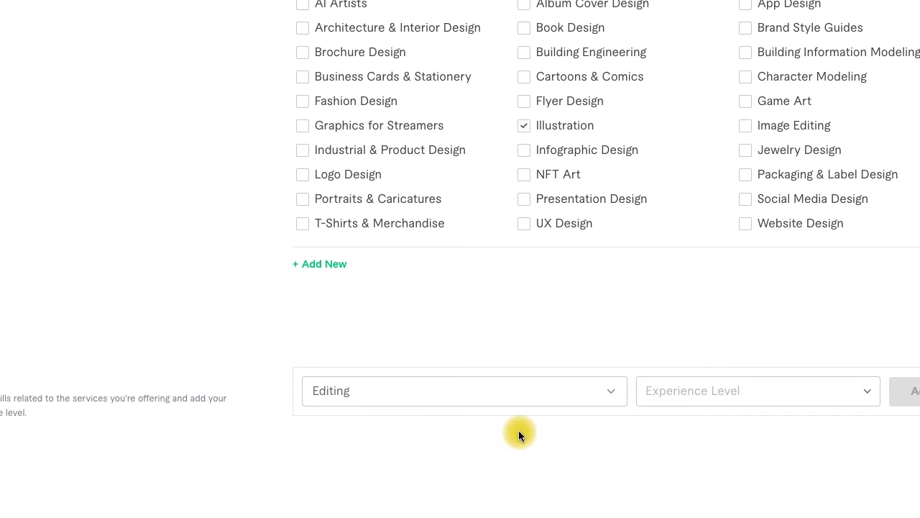
pyautogui.click(863, 397)
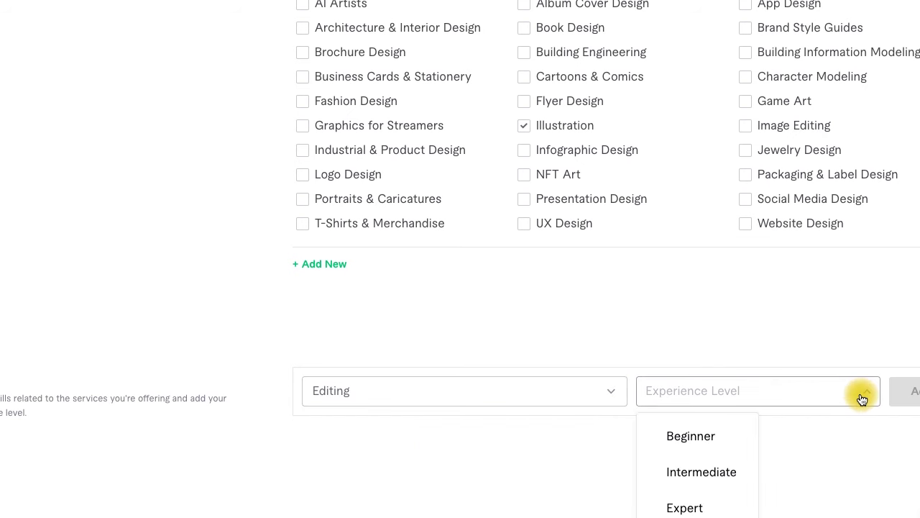
pyautogui.click(701, 469)
pyautogui.click(903, 398)
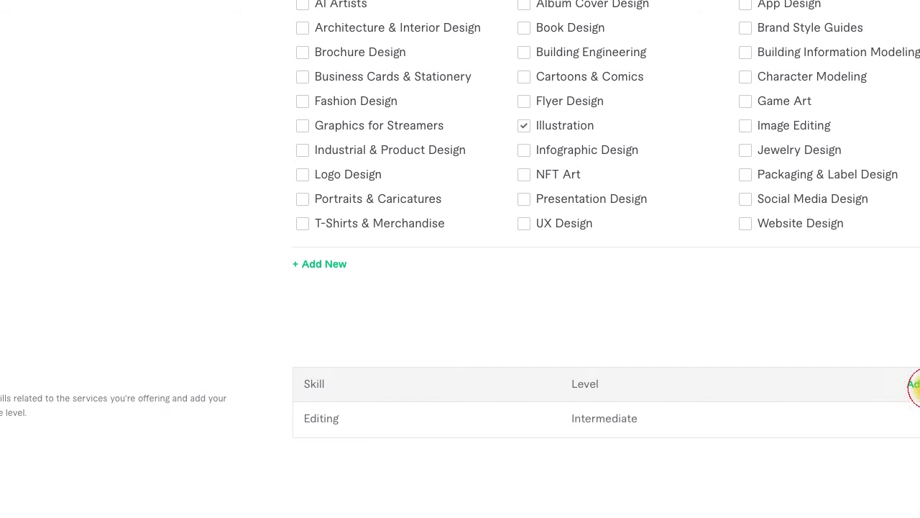
# Step: Try to continue past the professional information, leaving education, certification and personal website empty
pyautogui.scroll(-4, 695, 453)
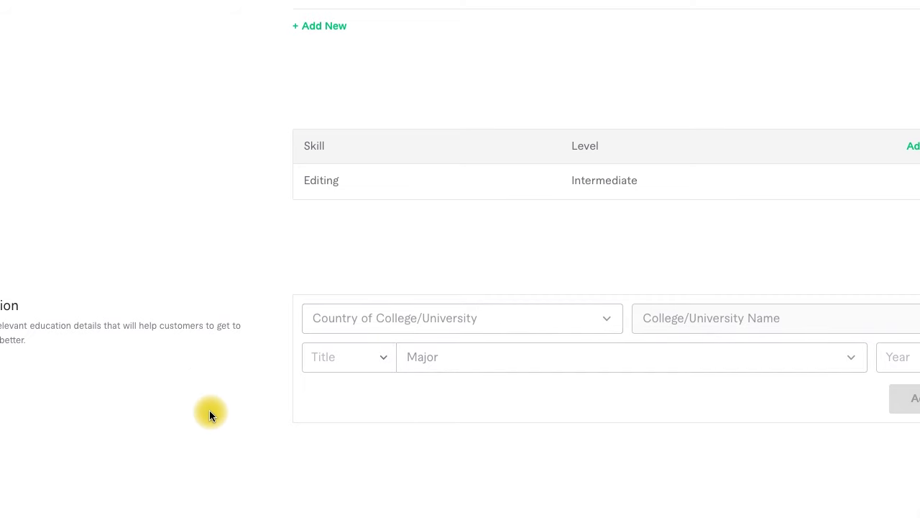
pyautogui.scroll(-2, 209, 415)
pyautogui.scroll(2, 249, 224)
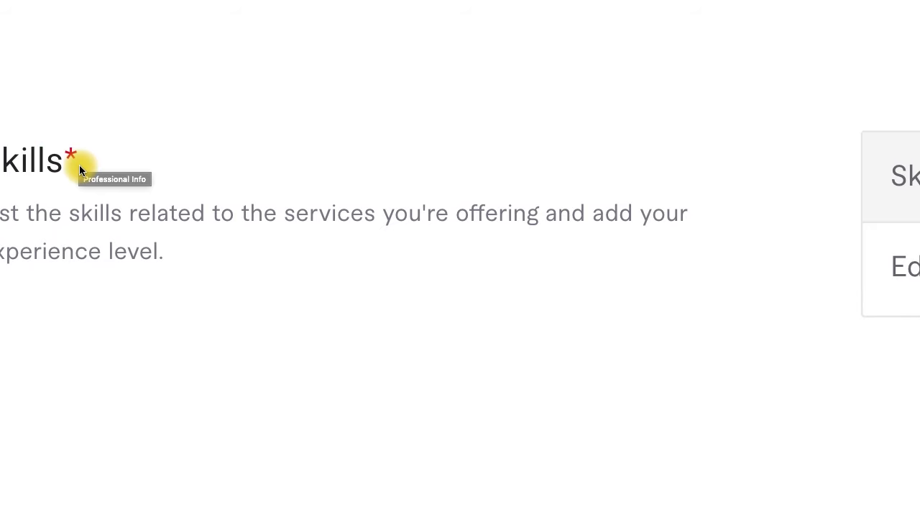
pyautogui.scroll(-5, 90, 382)
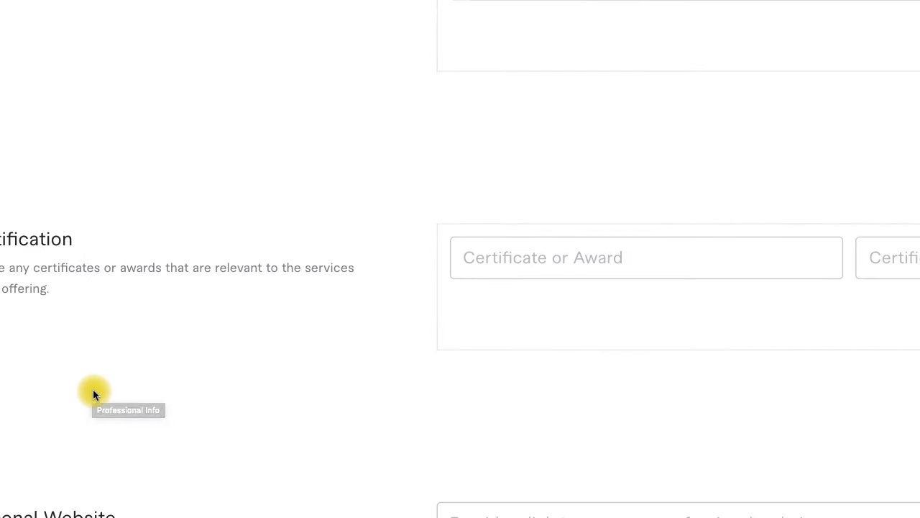
pyautogui.scroll(-3, 89, 402)
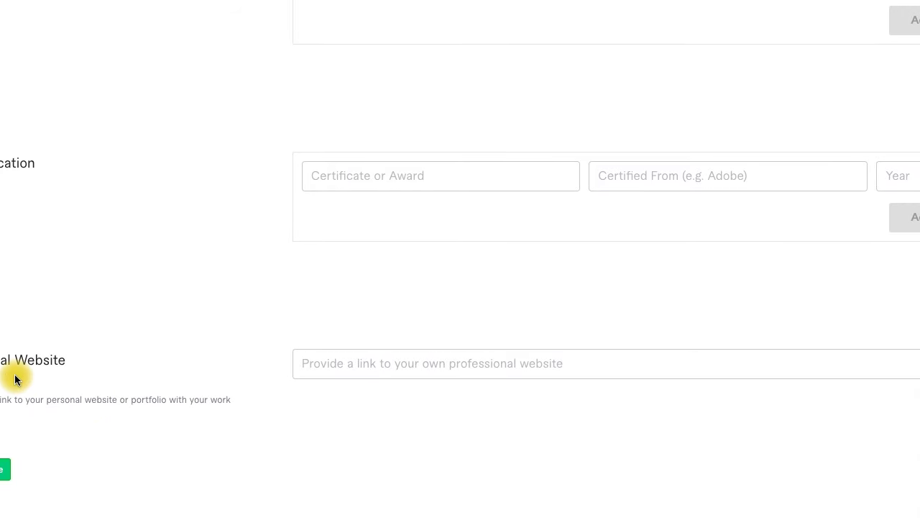
pyautogui.click(3, 469)
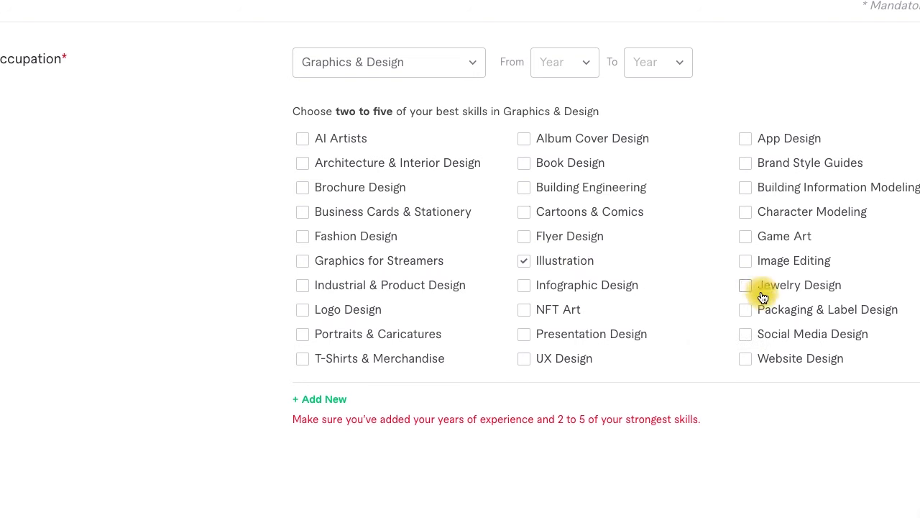
# Step: Select Packaging & Label Design, Logo Design, NFT Art and Flyer Design as further Graphics & Design skills
pyautogui.click(751, 315)
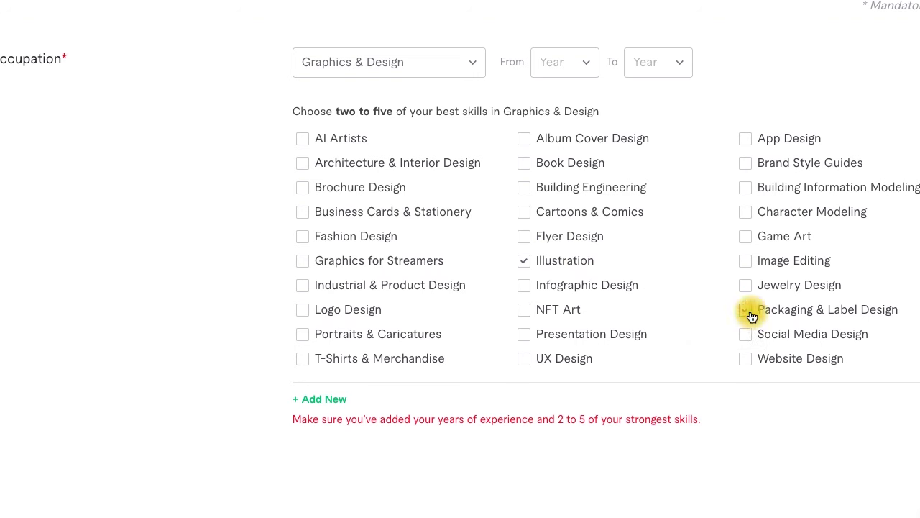
pyautogui.click(300, 315)
pyautogui.click(524, 238)
# Step: Set the occupation period from 2020 to 2024 and continue to the account security page
pyautogui.scroll(-10, 501, 450)
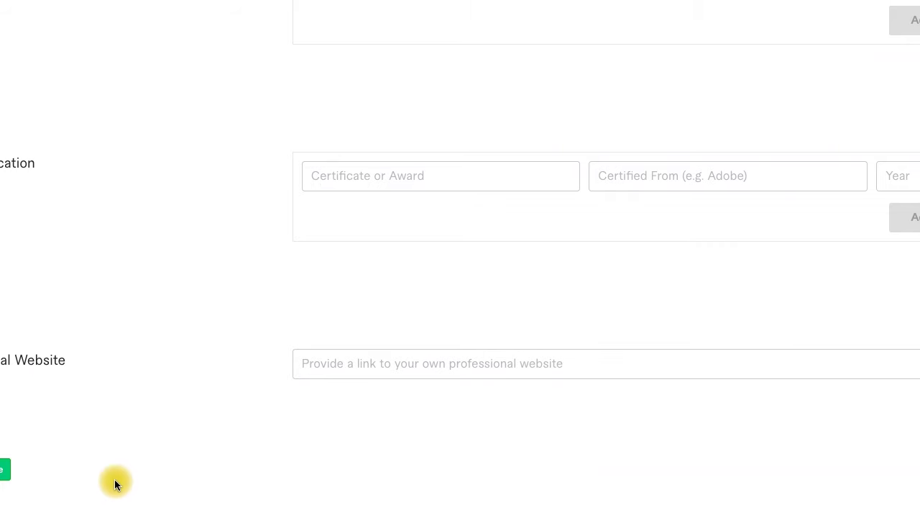
pyautogui.scroll(10, 503, 288)
pyautogui.click(592, 118)
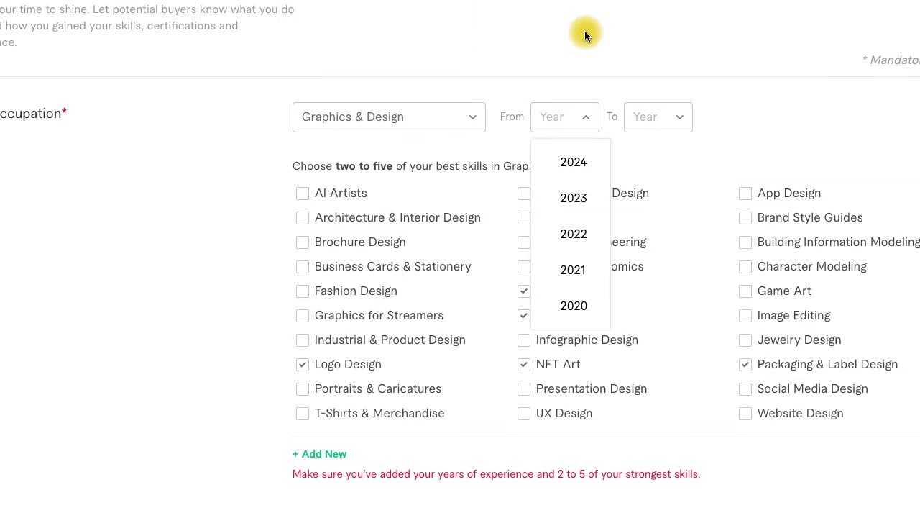
pyautogui.click(575, 300)
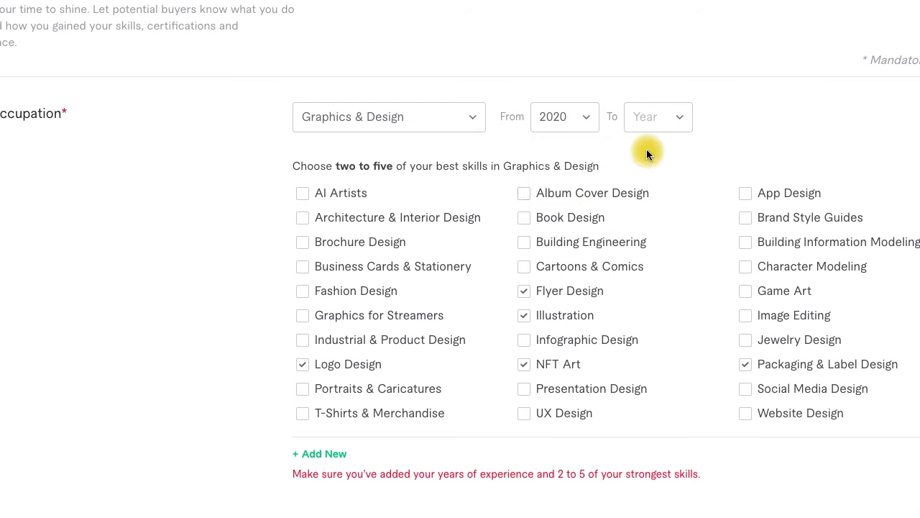
pyautogui.click(678, 116)
pyautogui.click(670, 163)
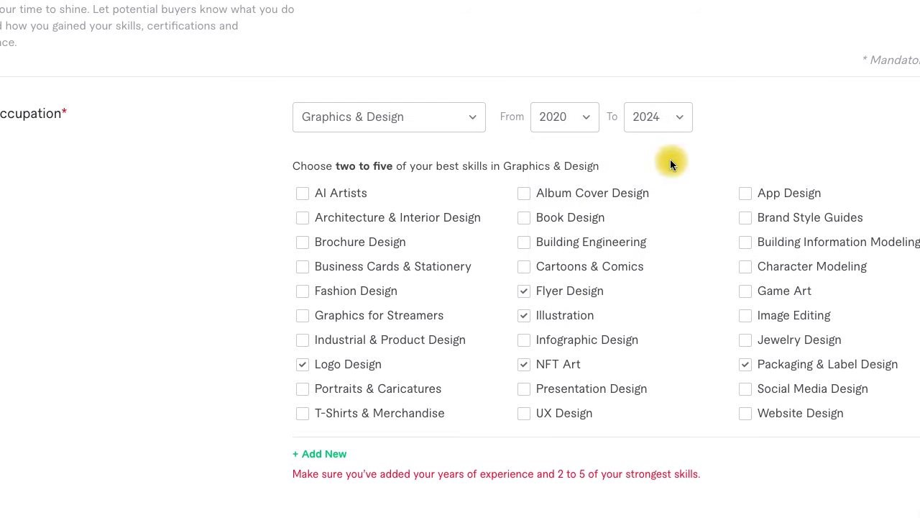
pyautogui.scroll(-5, 268, 284)
pyautogui.scroll(-4, 269, 284)
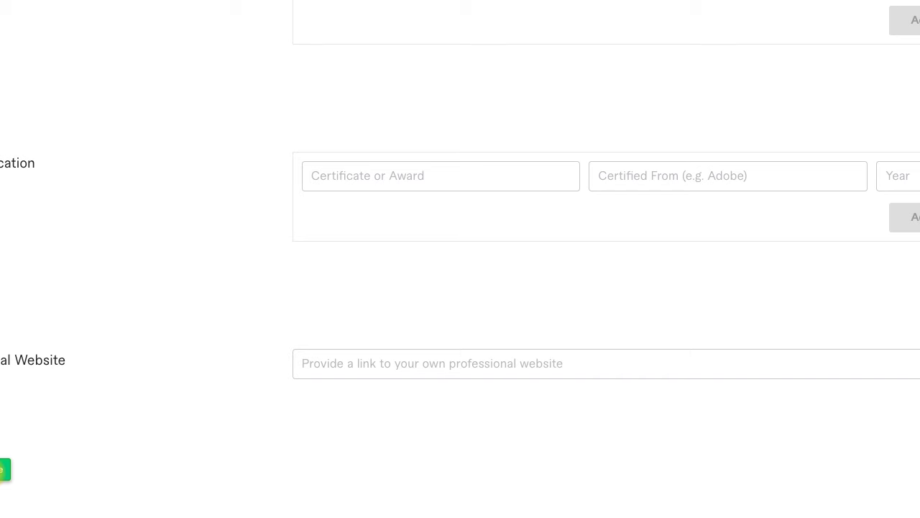
pyautogui.click(4, 469)
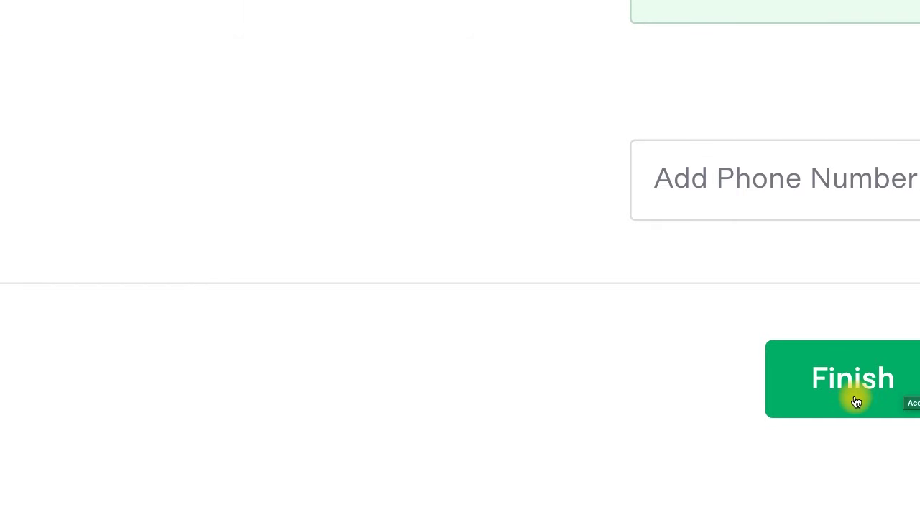
# Step: Finish the seller profile without adding a phone number and proceed to creating the first Gig
pyautogui.click(857, 401)
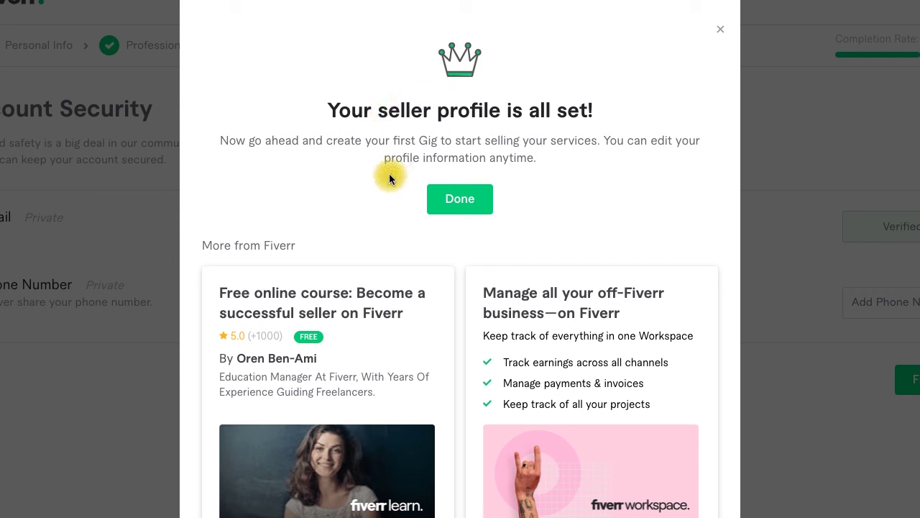
pyautogui.click(464, 203)
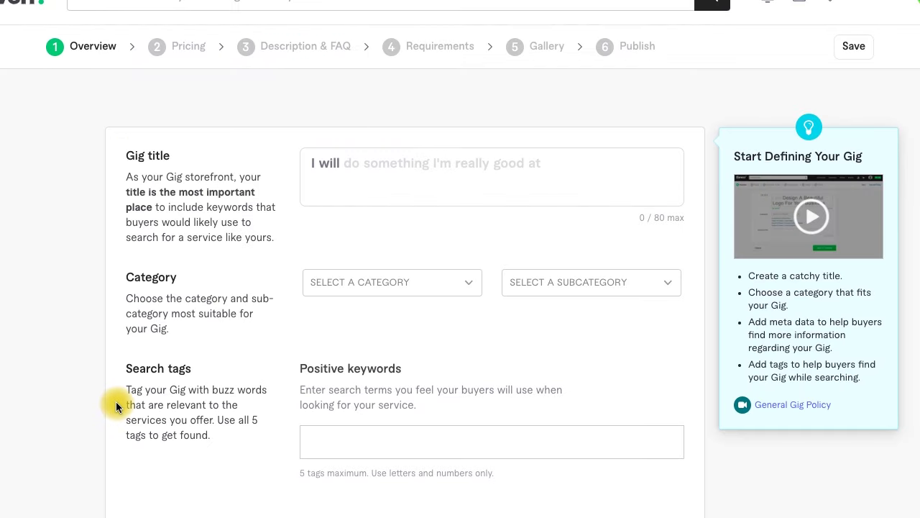
pyautogui.scroll(-2, 117, 407)
pyautogui.scroll(2, 117, 407)
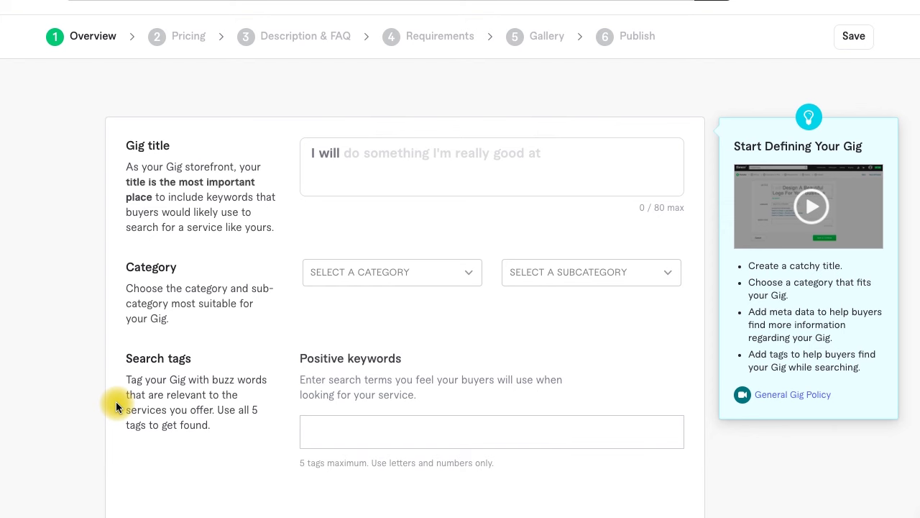
# Step: Set the Gig title to "I will delete background photo professionally", correcting the spelling of the last word
pyautogui.moveTo(278, 192)
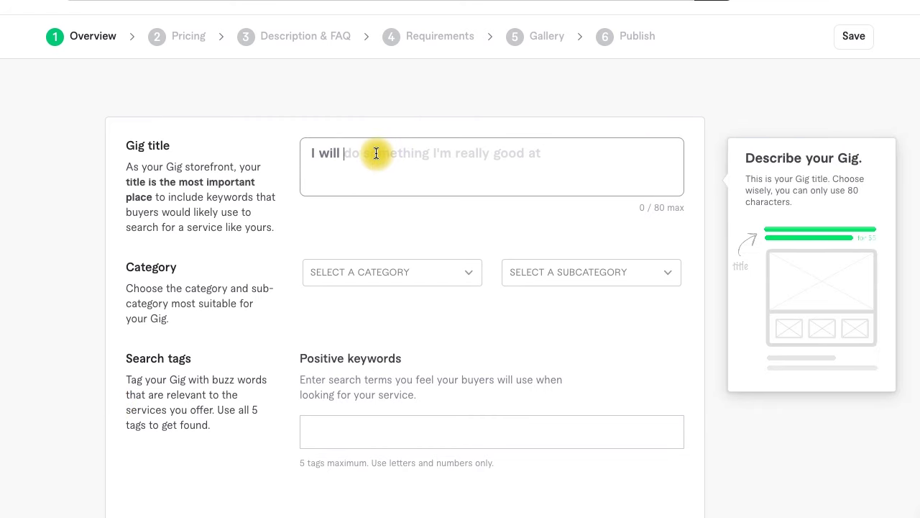
pyautogui.write('dele')
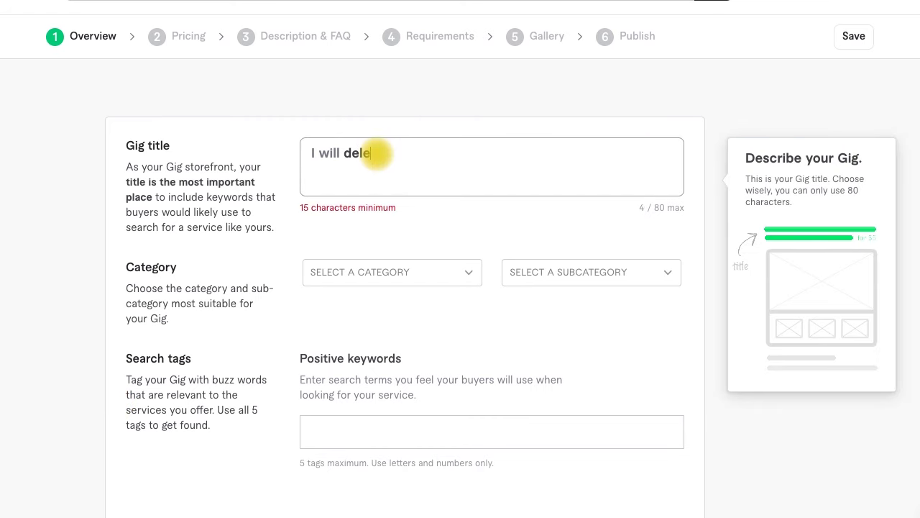
pyautogui.write('te background')
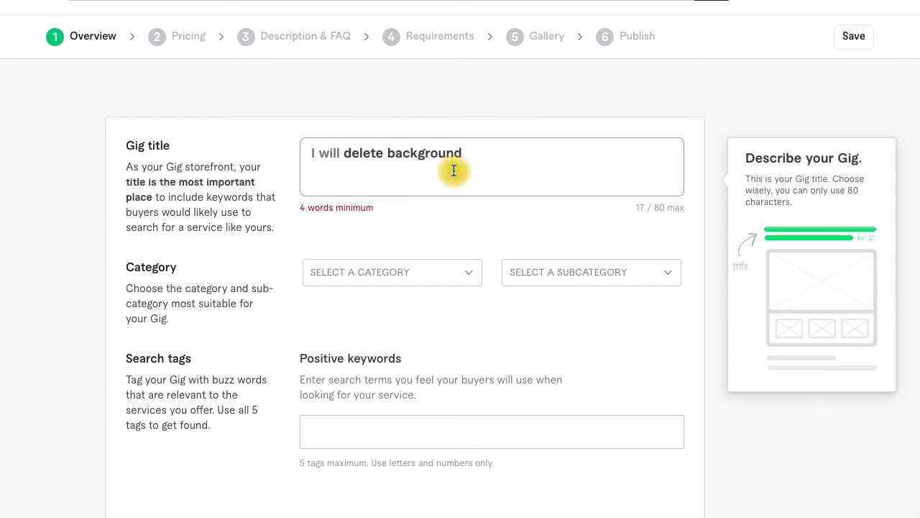
pyautogui.write(' ph')
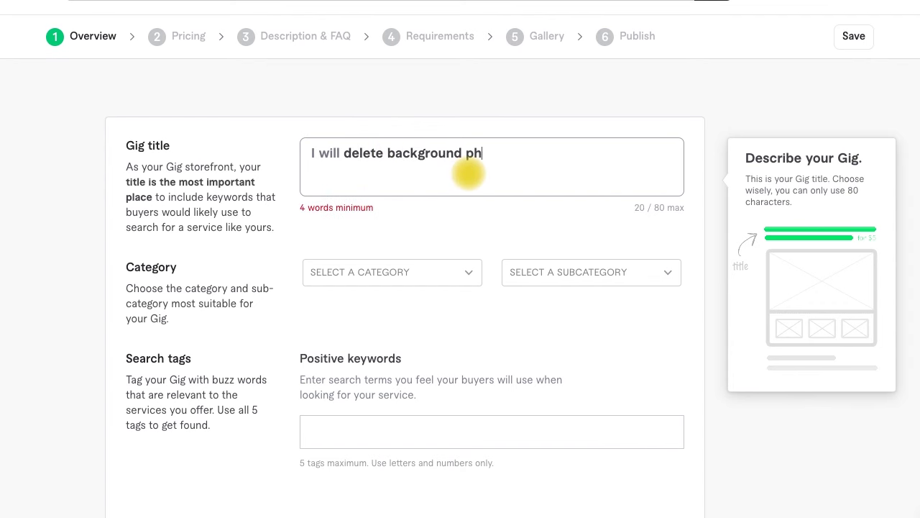
pyautogui.write('oto profesionally')
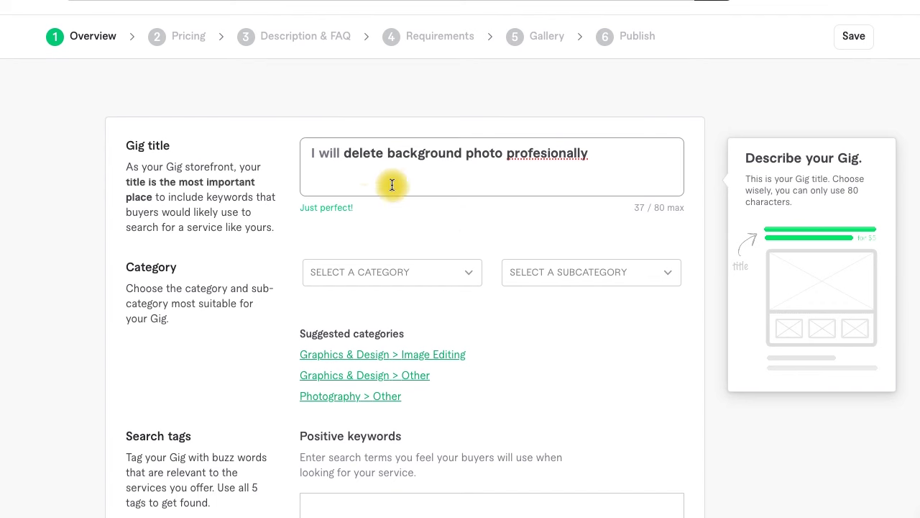
pyautogui.rightClick(552, 152)
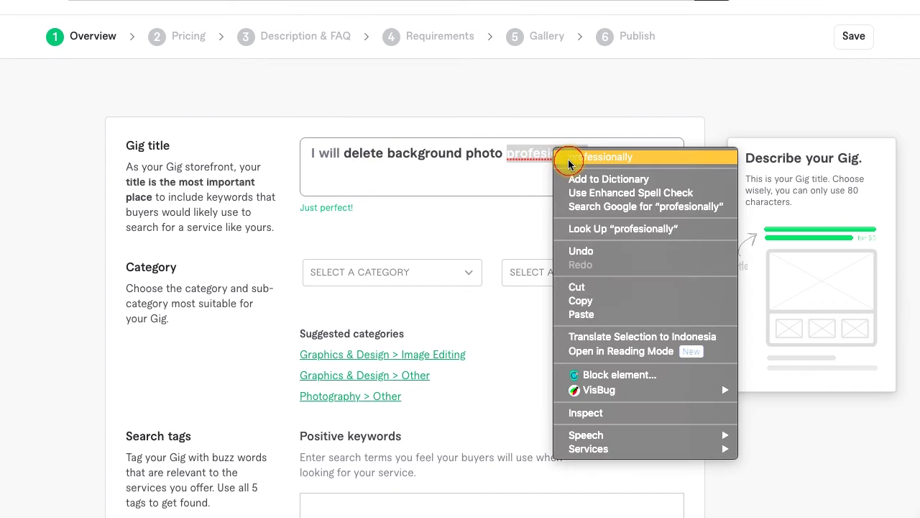
pyautogui.click(570, 158)
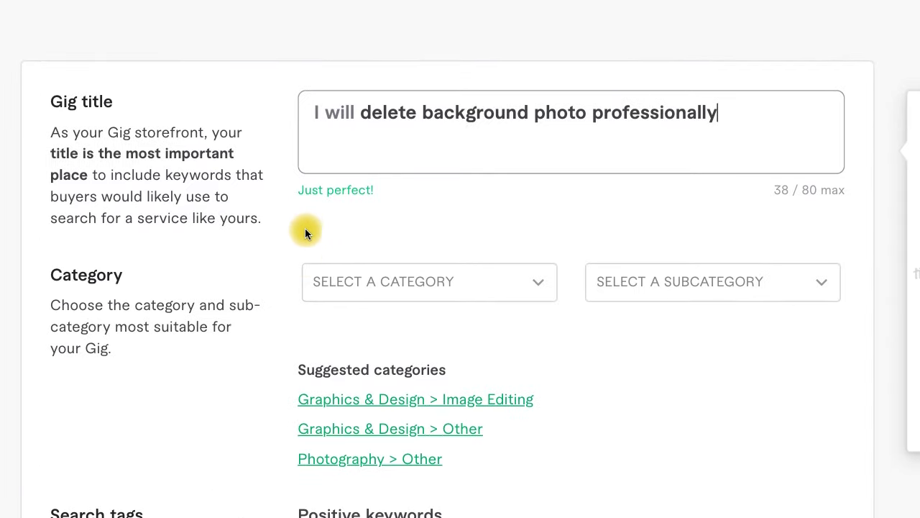
# Step: Set the Gig category to Graphics & Design with the subcategory Image Editing
pyautogui.click(492, 282)
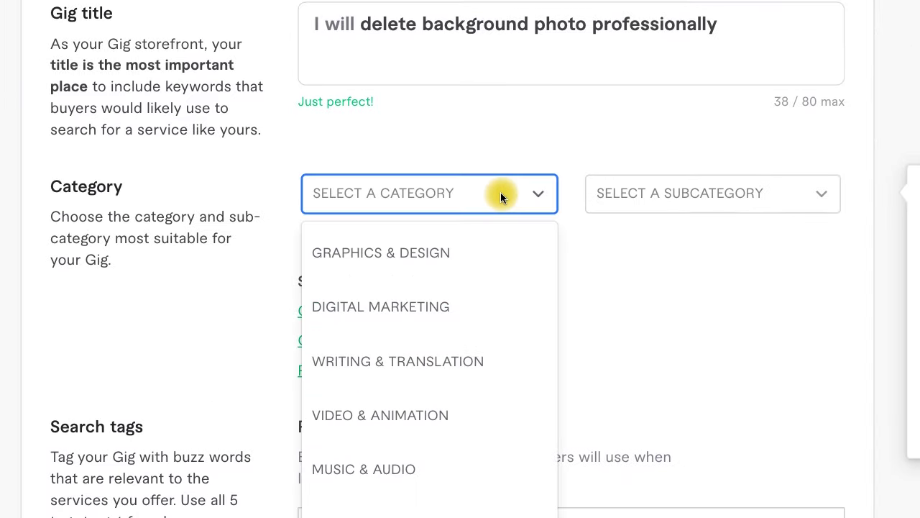
pyautogui.click(477, 248)
pyautogui.click(744, 201)
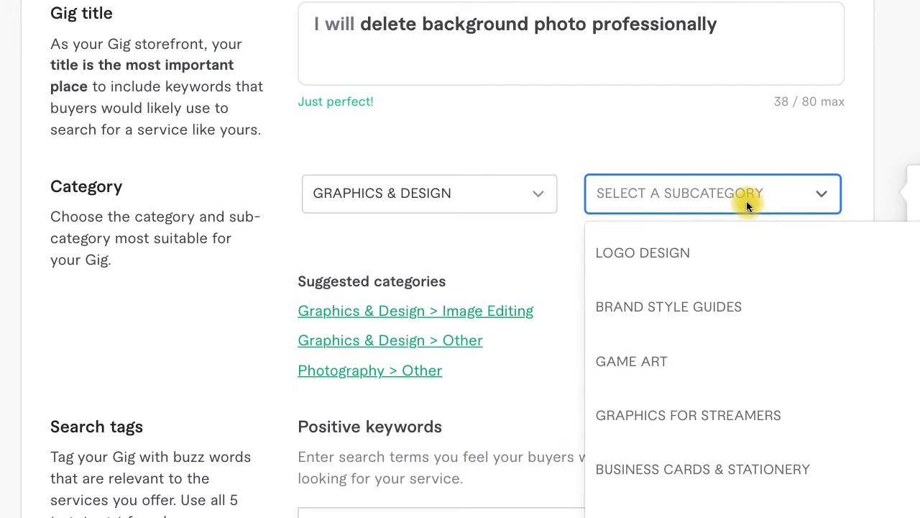
pyautogui.scroll(-3, 702, 382)
pyautogui.scroll(-6, 704, 386)
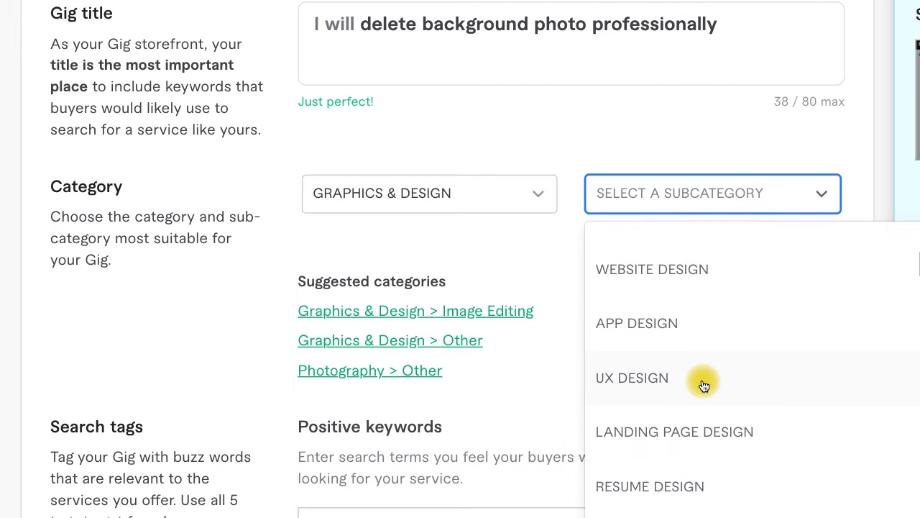
pyautogui.scroll(-8, 704, 386)
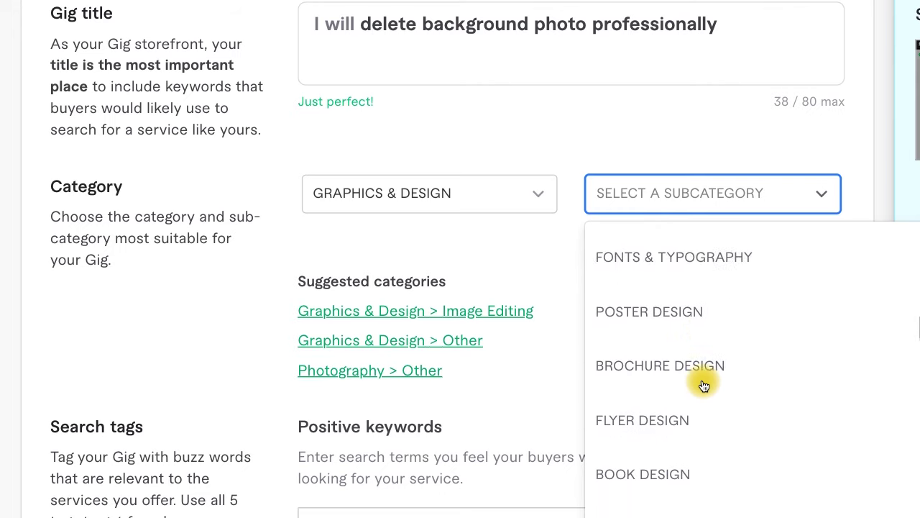
pyautogui.scroll(-8, 704, 386)
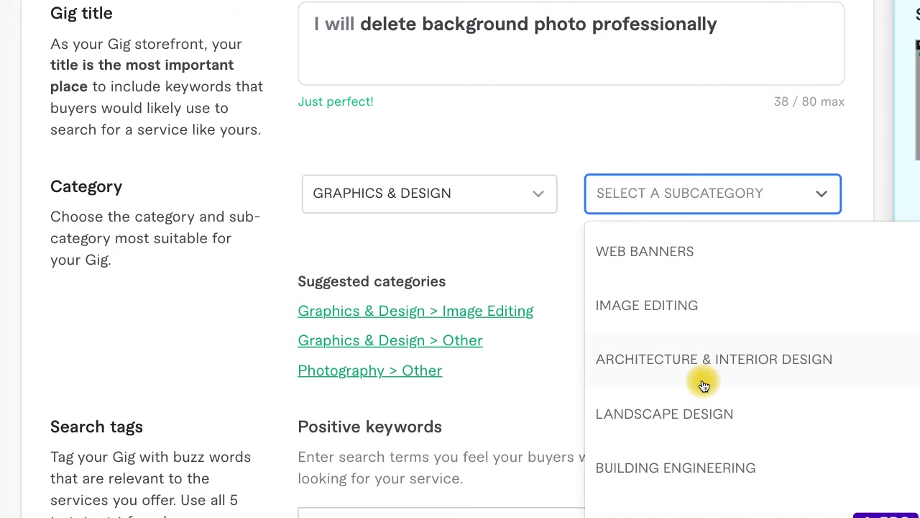
pyautogui.click(676, 305)
# Step: Set the Gig's service type to Photo Restoration
pyautogui.scroll(-1, 612, 308)
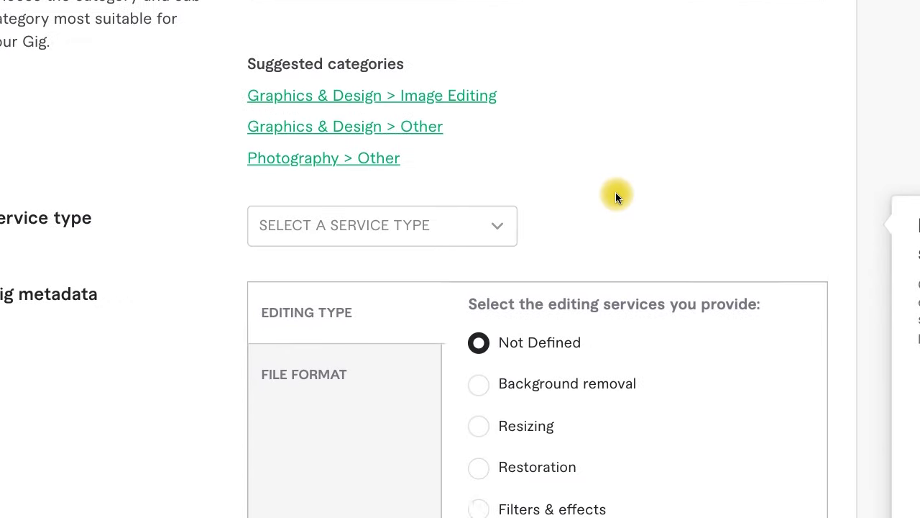
pyautogui.scroll(-2, 615, 192)
pyautogui.click(496, 162)
pyautogui.scroll(-1, 422, 325)
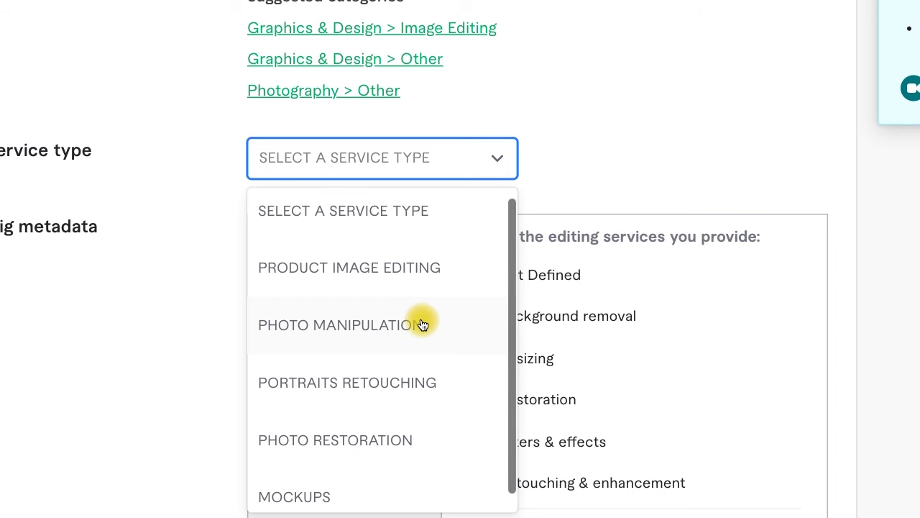
pyautogui.scroll(-1, 391, 338)
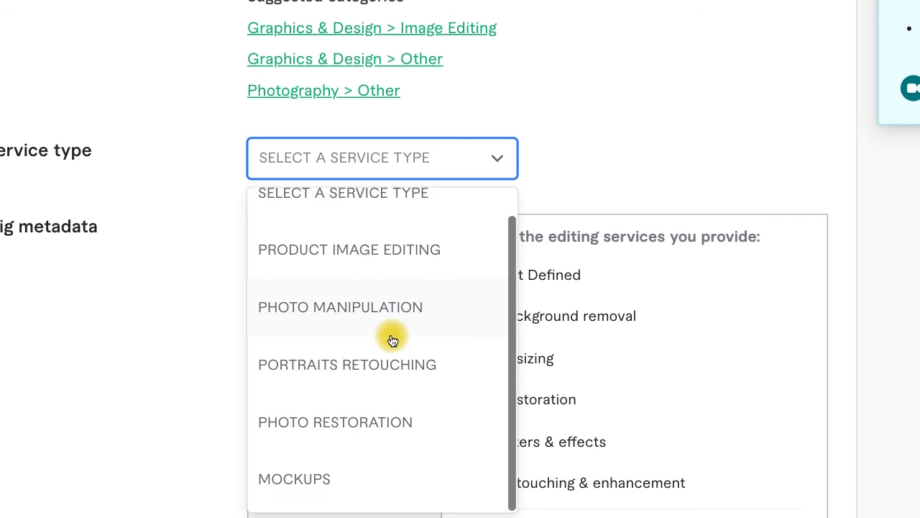
pyautogui.click(374, 422)
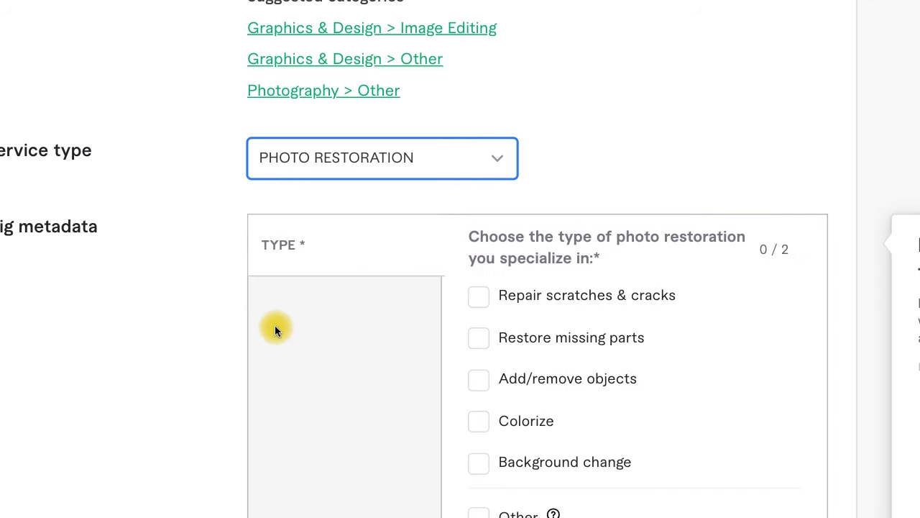
# Step: Select Repair scratches & cracks and Add/remove objects as the photo restoration types in the Gig metadata
pyautogui.scroll(-3, 275, 330)
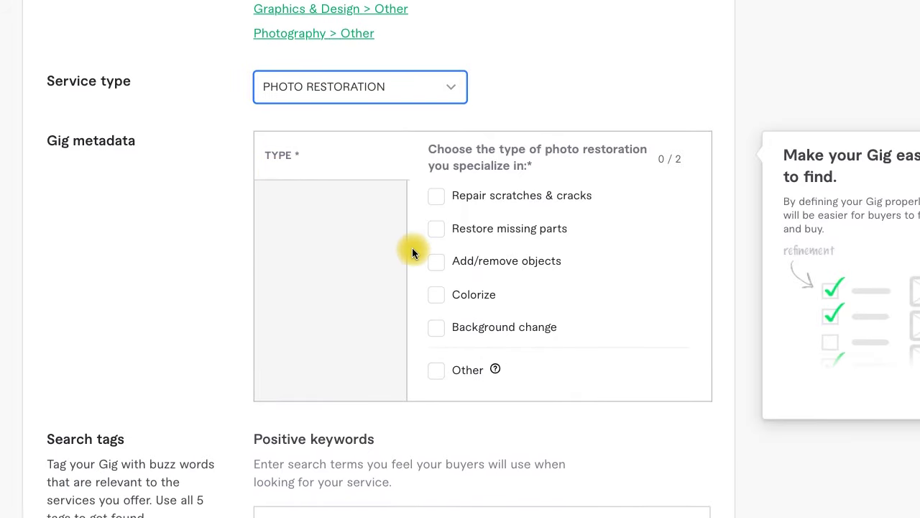
pyautogui.click(438, 198)
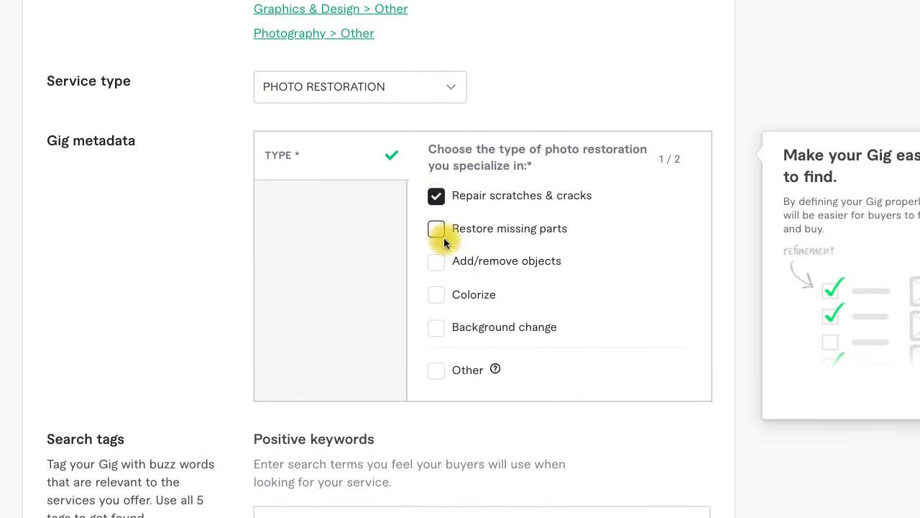
pyautogui.click(437, 261)
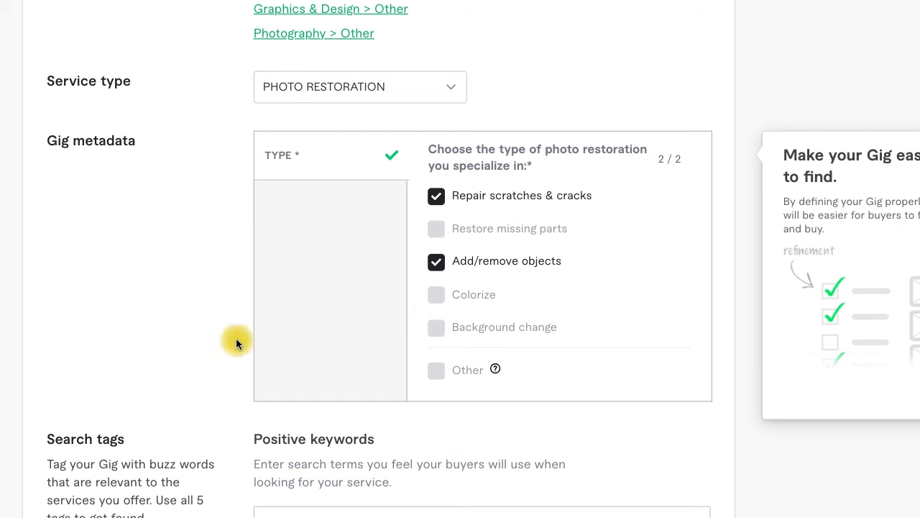
# Step: Add Adobe Photoshop and Background Removal to the Gig's positive keywords, entering the Background Removal tag twice
pyautogui.scroll(-3, 241, 351)
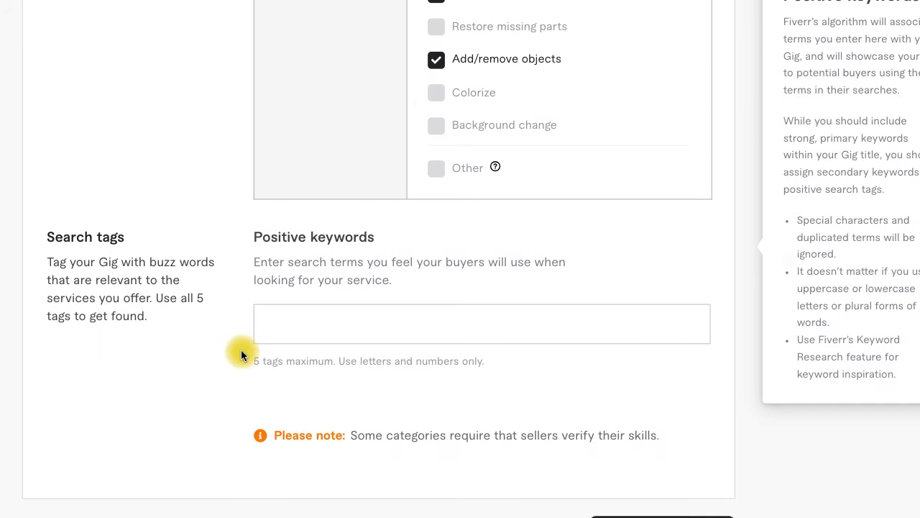
pyautogui.click(331, 323)
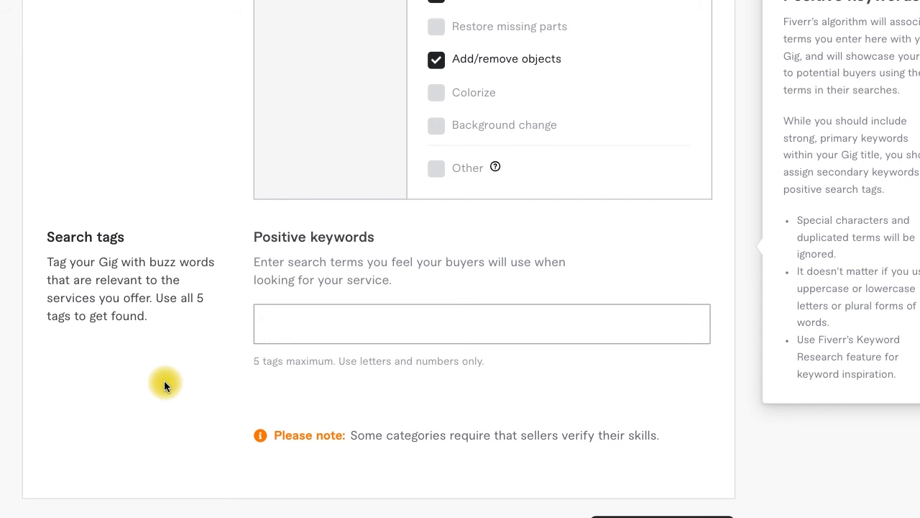
pyautogui.write('phot')
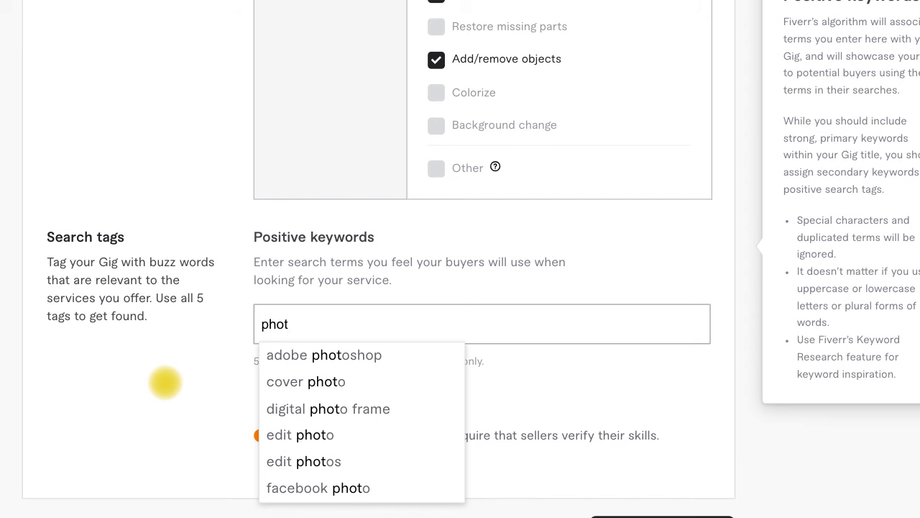
pyautogui.click(300, 357)
pyautogui.write('bac')
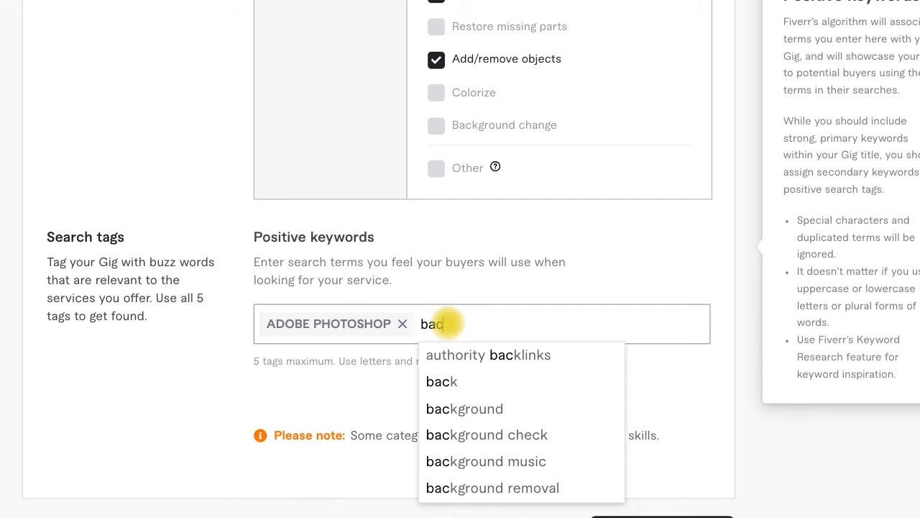
pyautogui.click(530, 489)
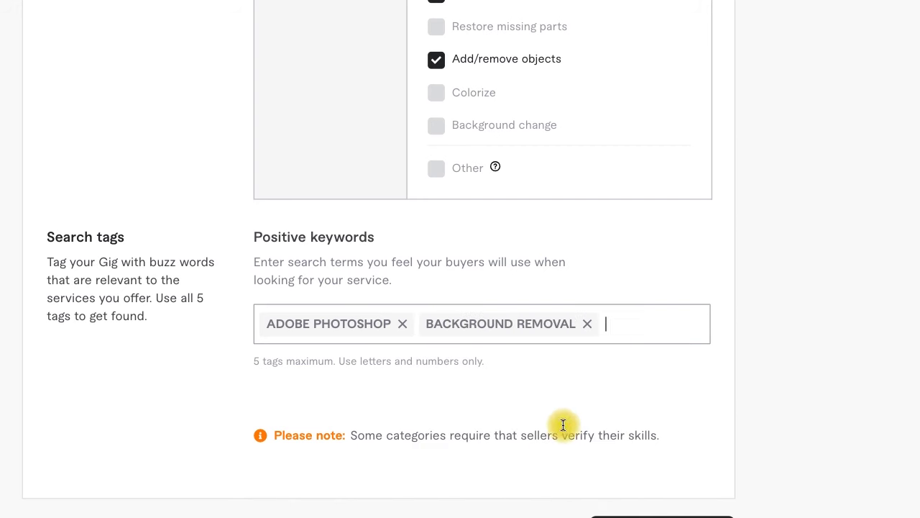
pyautogui.write('bac')
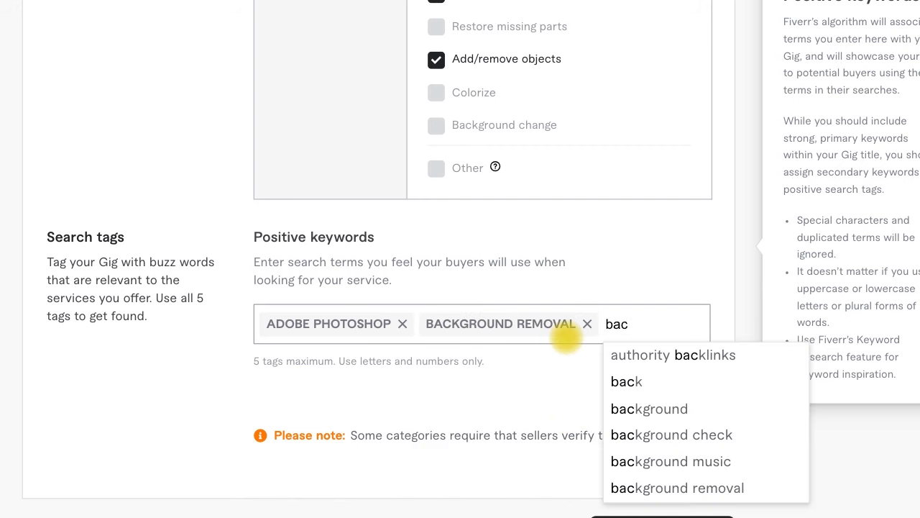
pyautogui.write('kground')
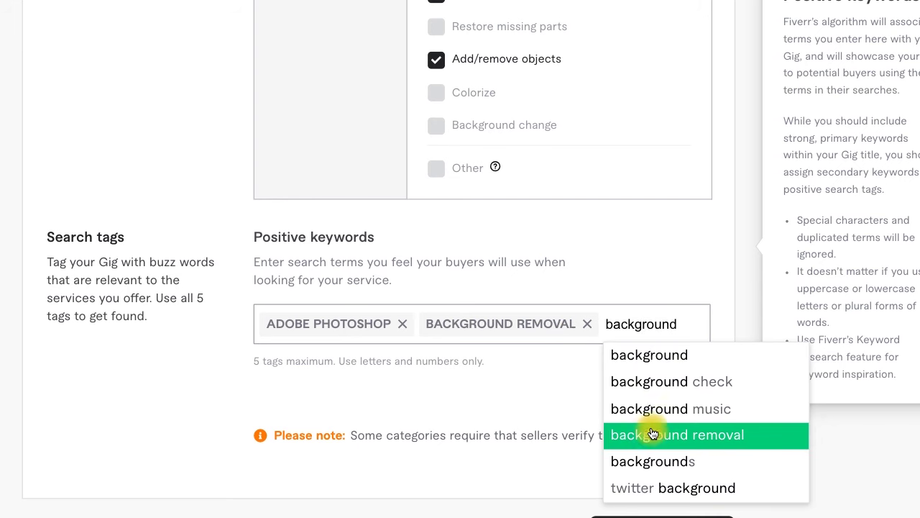
pyautogui.click(649, 434)
pyautogui.click(487, 364)
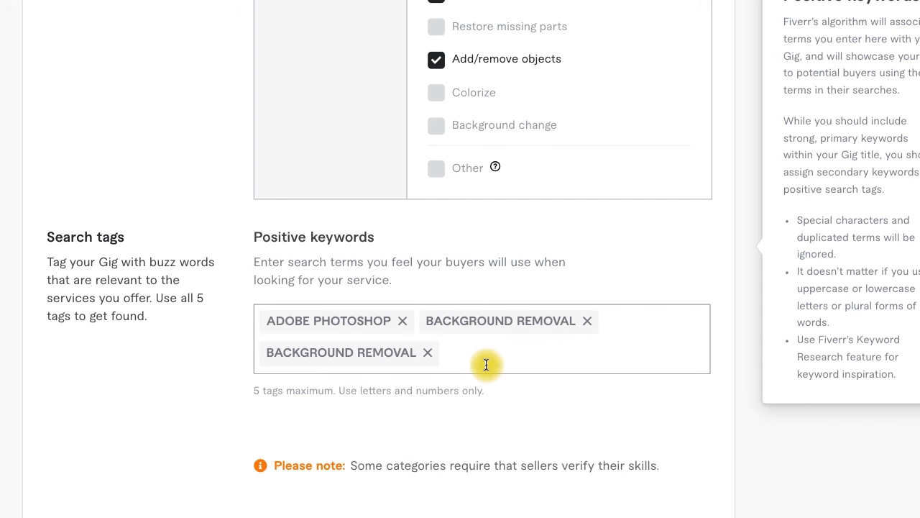
pyautogui.write('delete')
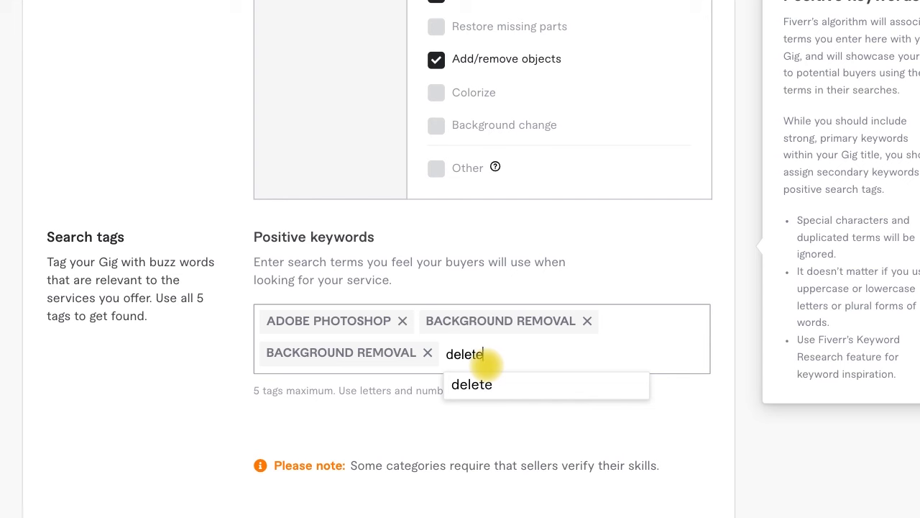
pyautogui.press('BackSpace')
pyautogui.press('BackSpace')
pyautogui.press('BackSpace')
pyautogui.press('BackSpace')
pyautogui.press('BackSpace')
pyautogui.press('BackSpace')
# Step: Add the suggested tags Removal and Removing to the Gig's positive keywords
pyautogui.write('r')
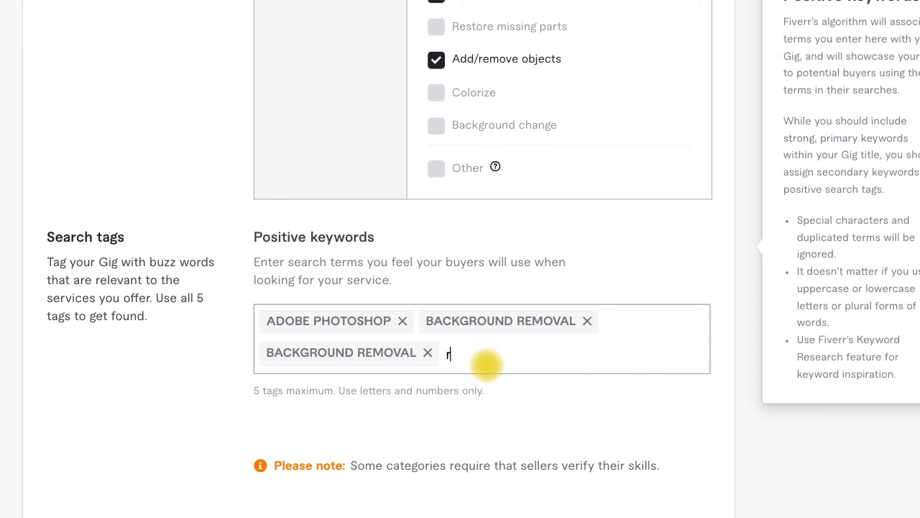
pyautogui.write('emove')
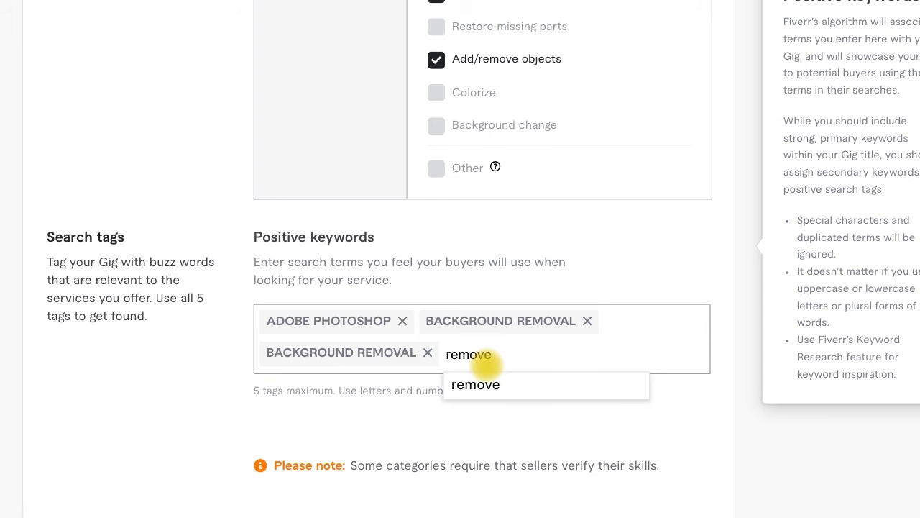
pyautogui.press('BackSpace')
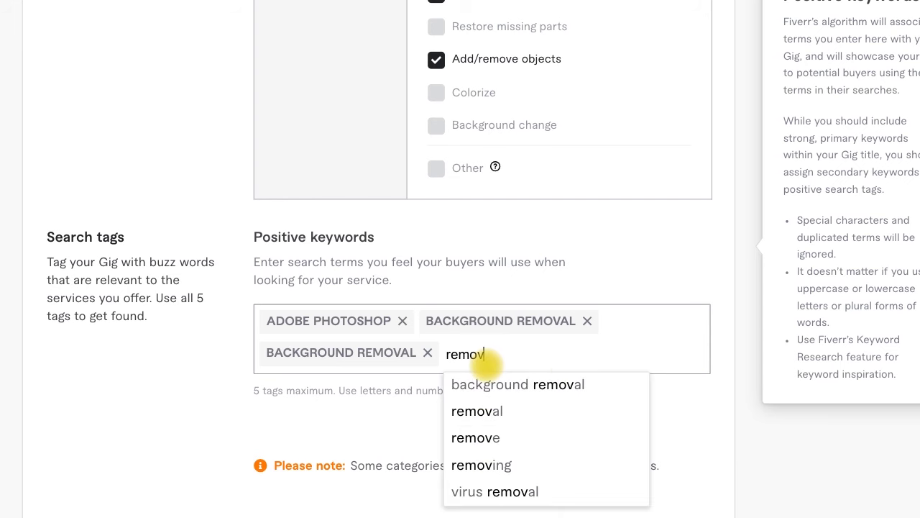
pyautogui.click(508, 421)
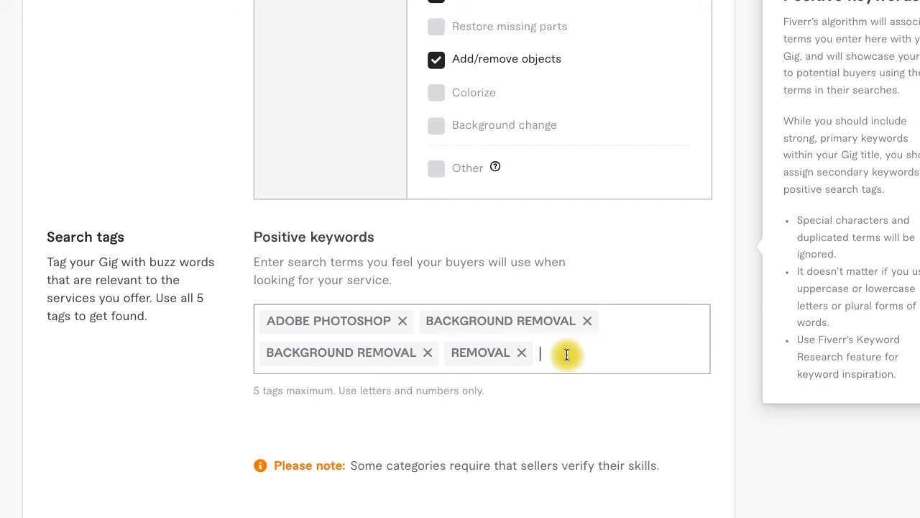
pyautogui.write('remov')
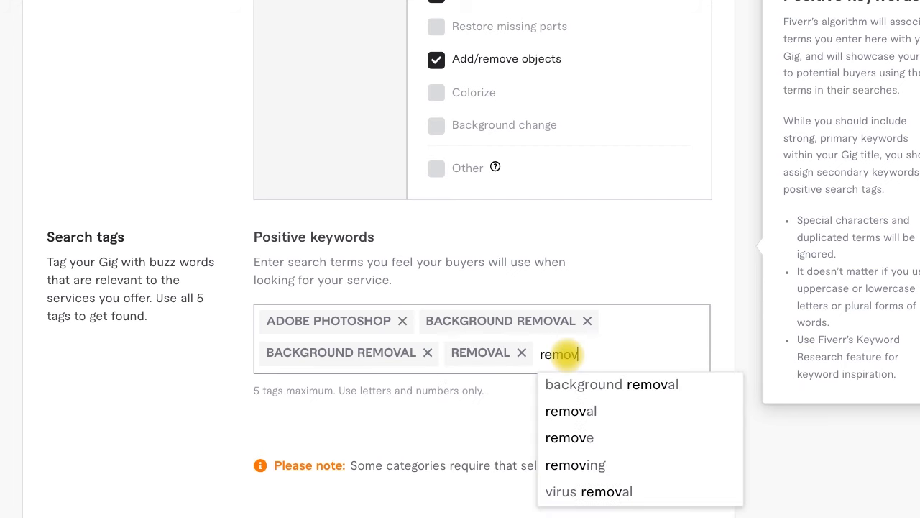
pyautogui.click(587, 464)
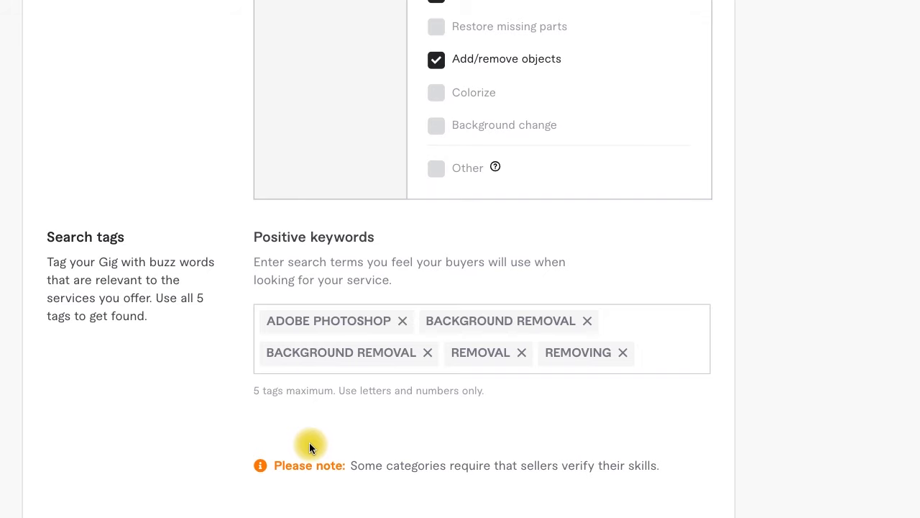
pyautogui.hotkey('ctrl', '-')
pyautogui.scroll(-1, 309, 442)
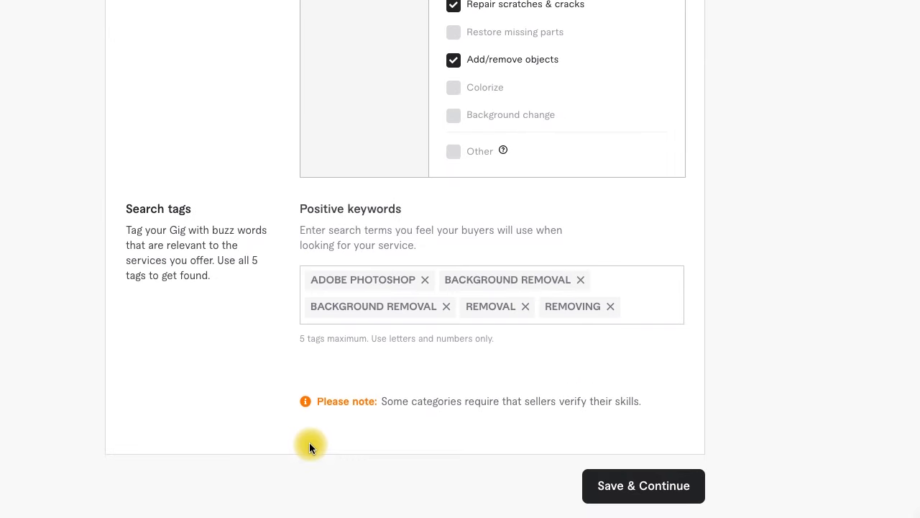
# Step: Save the Gig overview, continue to Scope & Pricing, and look over the Basic, Standard and Premium package options
pyautogui.scroll(-1, 310, 447)
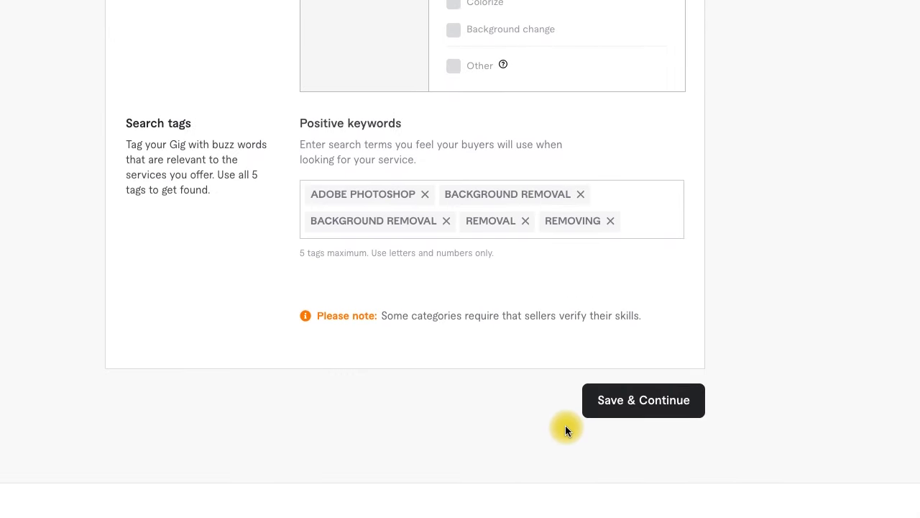
pyautogui.click(633, 400)
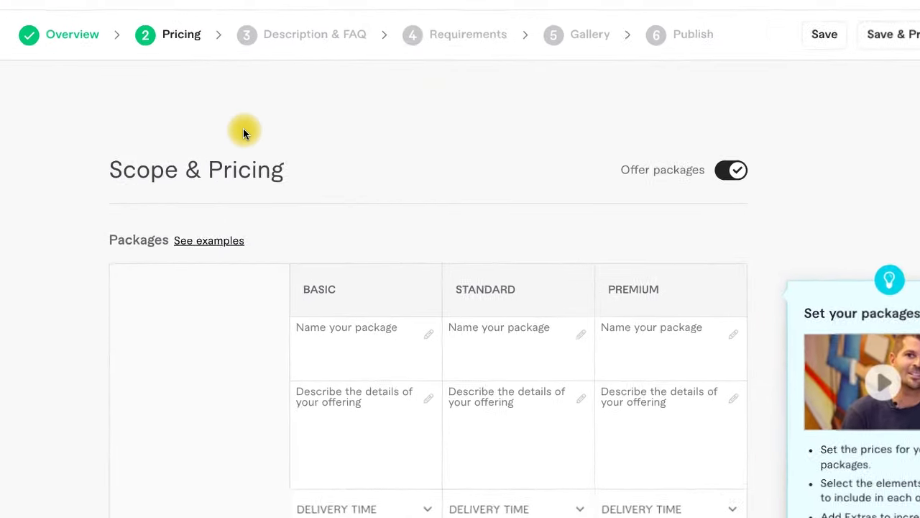
pyautogui.scroll(-2, 243, 133)
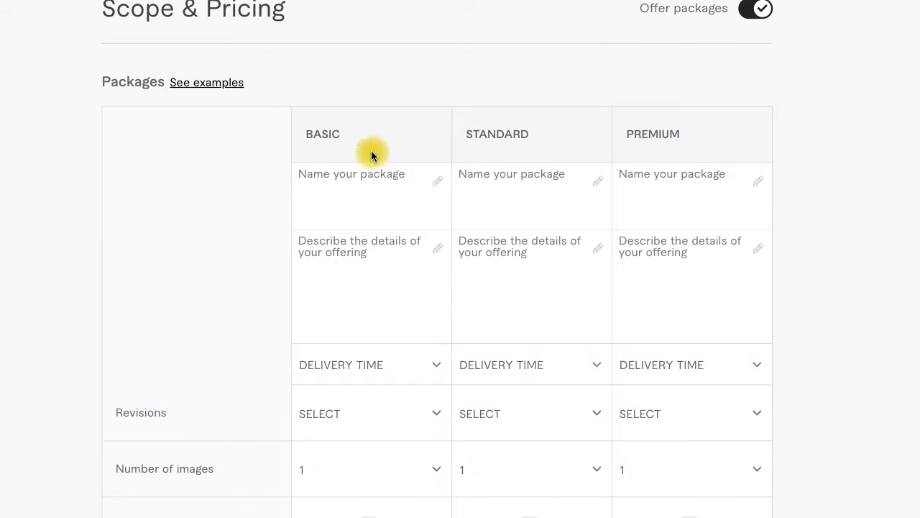
pyautogui.moveTo(372, 174)
pyautogui.scroll(-3, 349, 242)
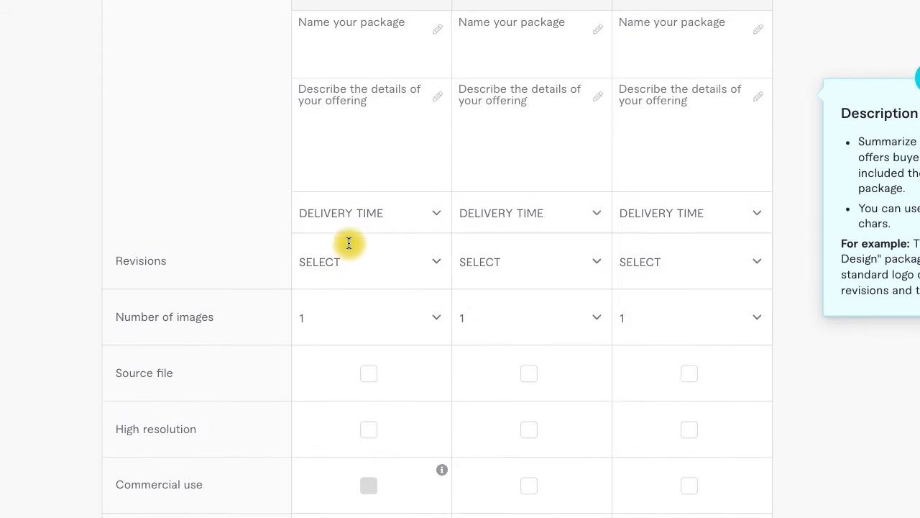
pyautogui.scroll(1, 350, 247)
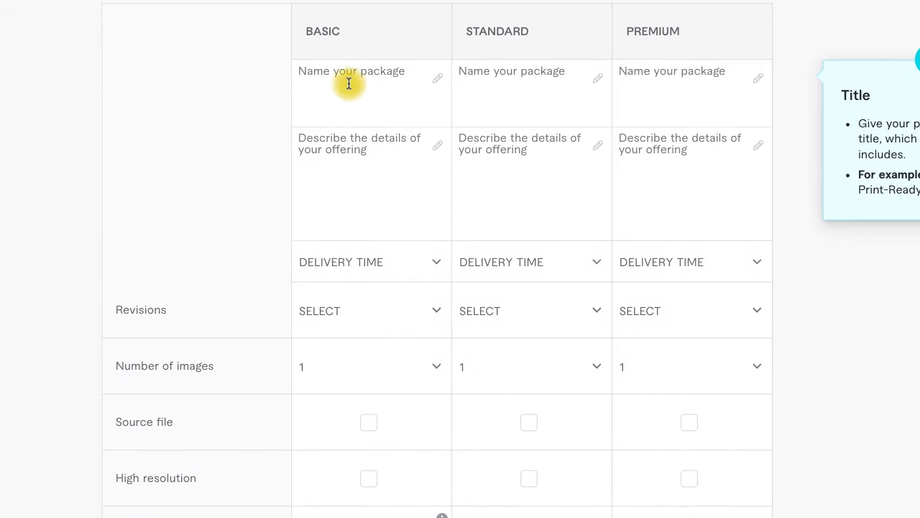
pyautogui.moveTo(335, 234)
pyautogui.scroll(-5, 336, 233)
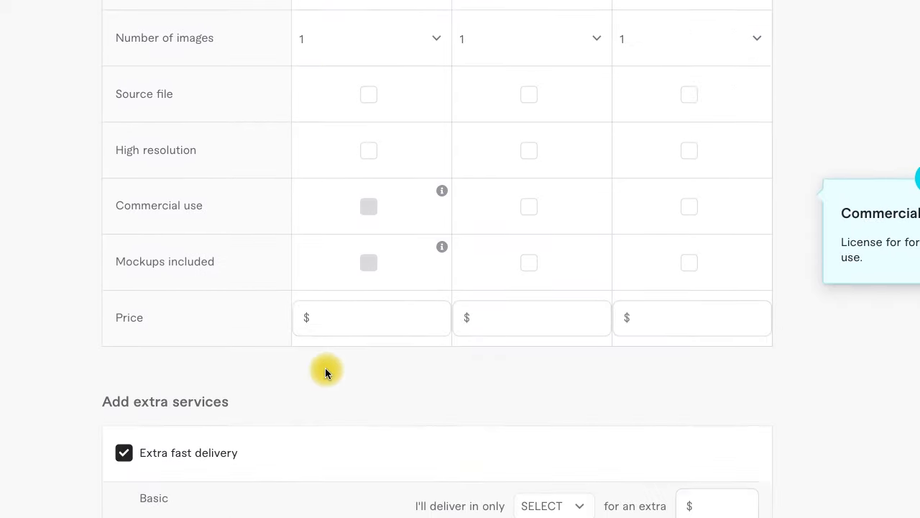
# Step: Set the package prices to $5 for Basic, $10 for Standard and $15 for Premium
pyautogui.click(330, 305)
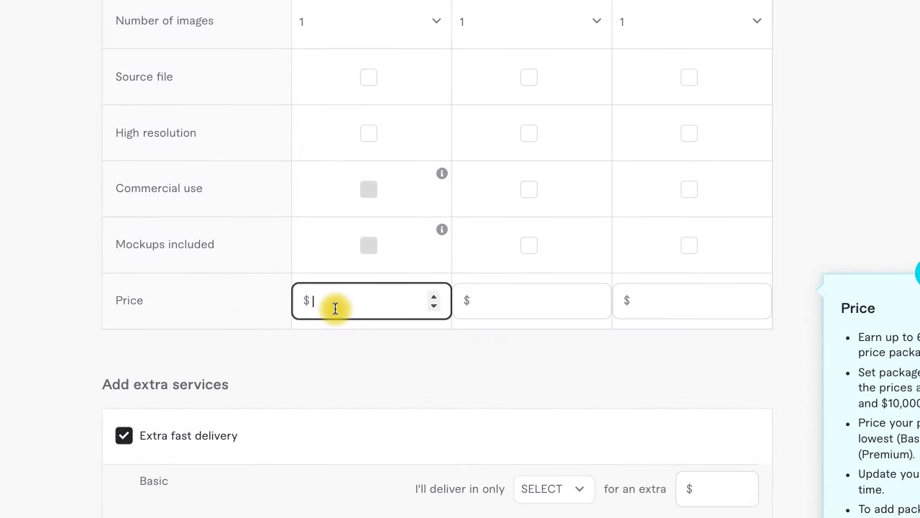
pyautogui.write('5')
pyautogui.click(496, 309)
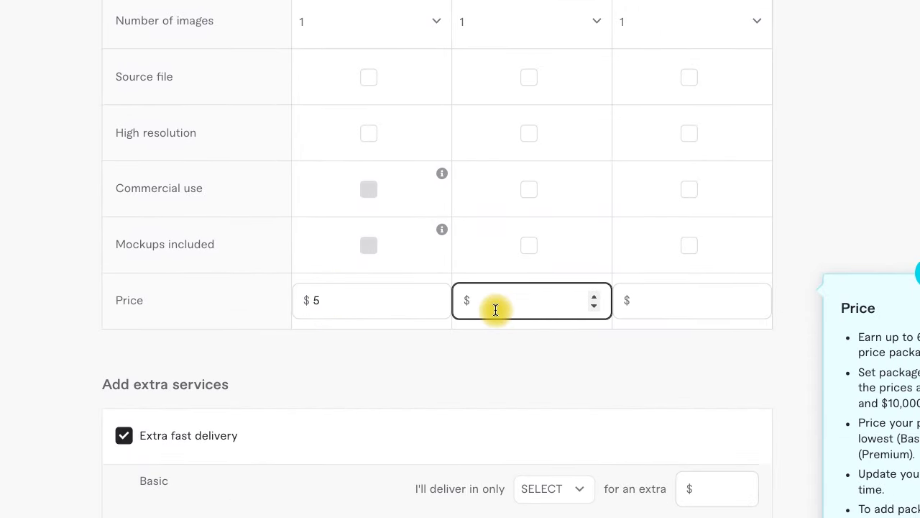
pyautogui.write('10')
pyautogui.click(649, 297)
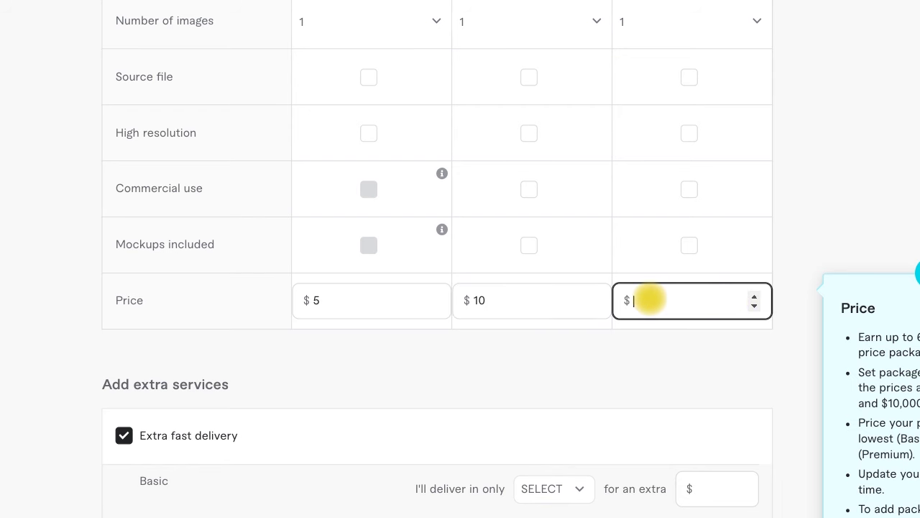
pyautogui.write('15')
pyautogui.click(49, 266)
# Step: Set the delivery times to 3 days for Basic, 2 days for Standard and 1 day for Premium
pyautogui.scroll(5, 49, 266)
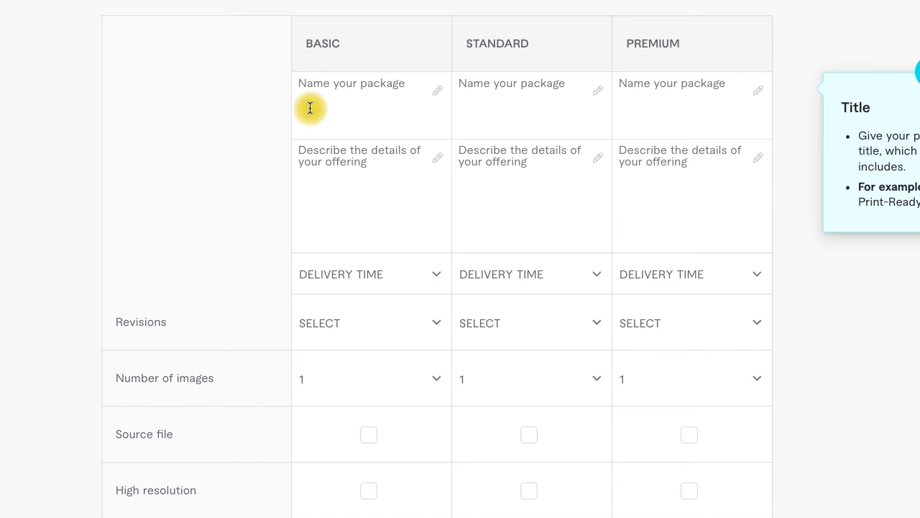
pyautogui.click(429, 281)
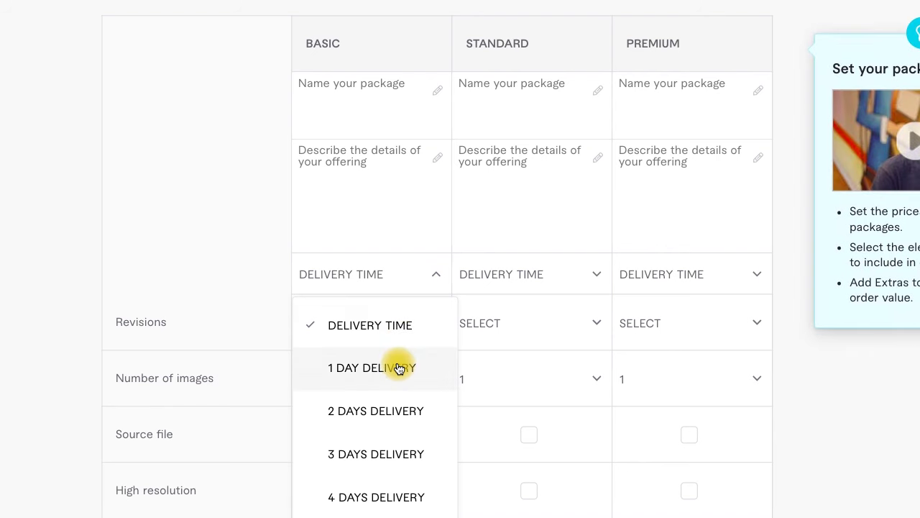
pyautogui.click(384, 451)
pyautogui.click(570, 276)
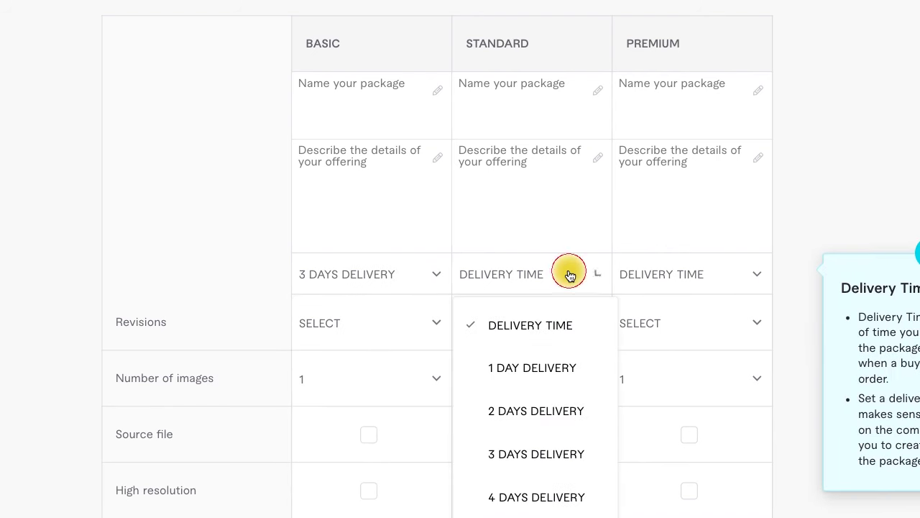
pyautogui.click(526, 409)
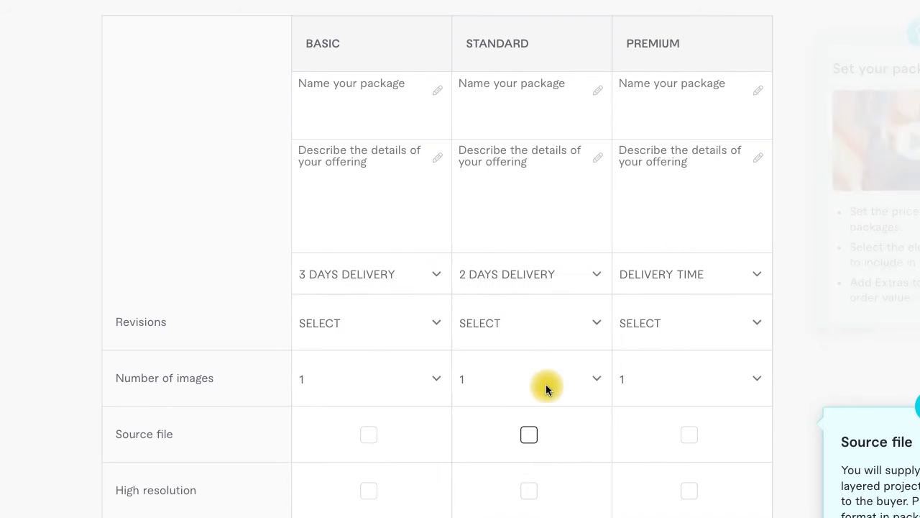
pyautogui.click(720, 279)
pyautogui.click(689, 369)
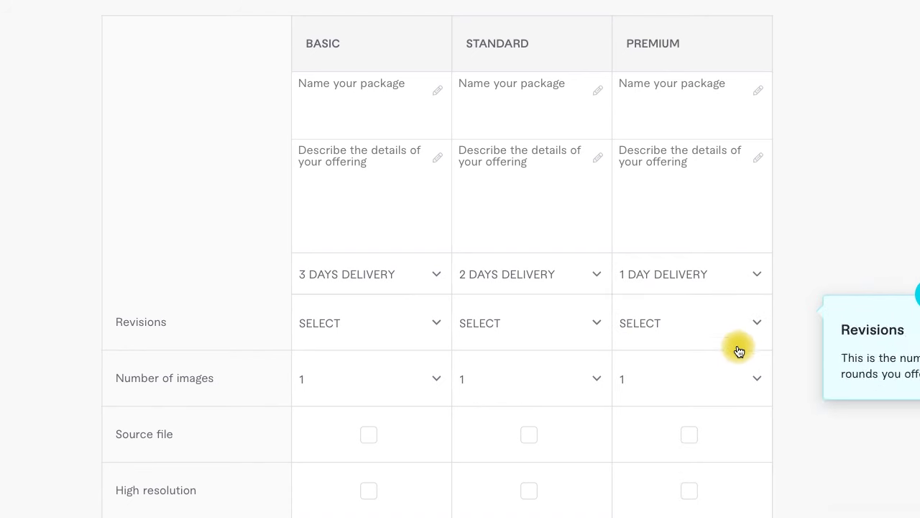
# Step: Save the package pricing without adding extra services and continue to the Gig's Description & FAQ
pyautogui.scroll(-4, 777, 359)
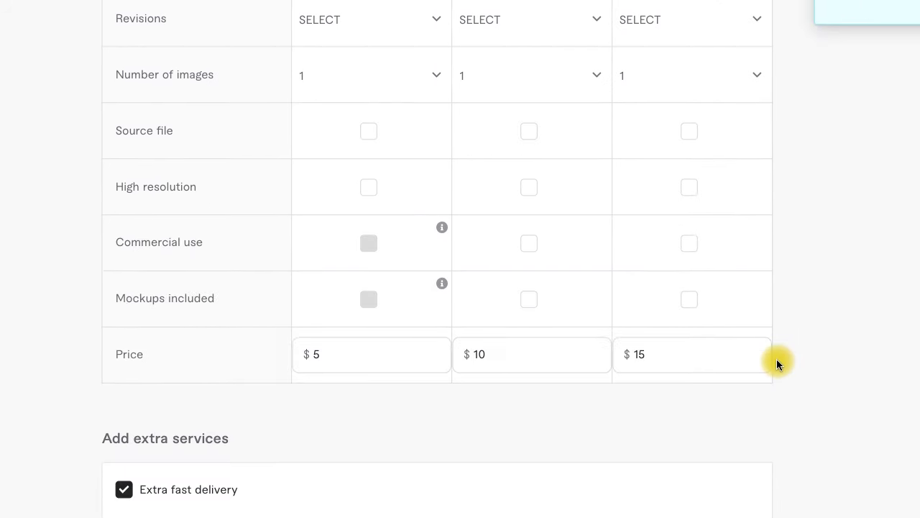
pyautogui.scroll(-9, 399, 409)
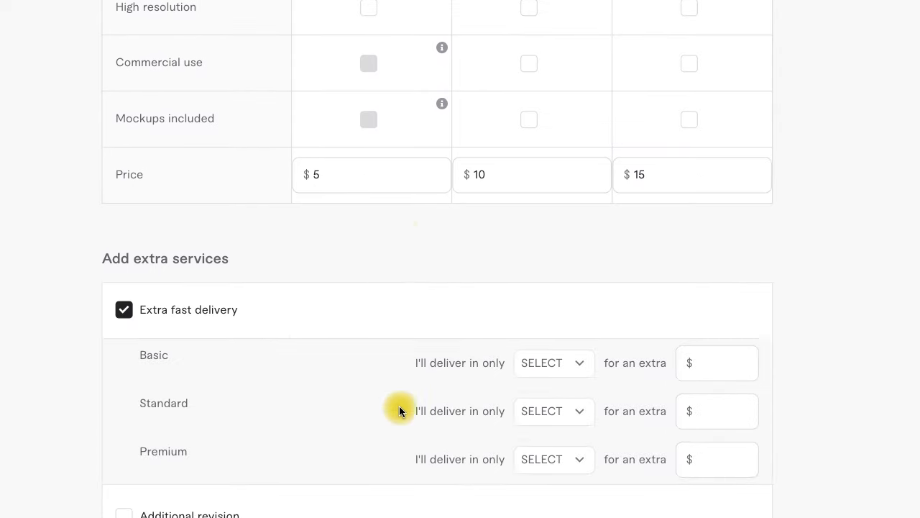
pyautogui.scroll(-4, 401, 410)
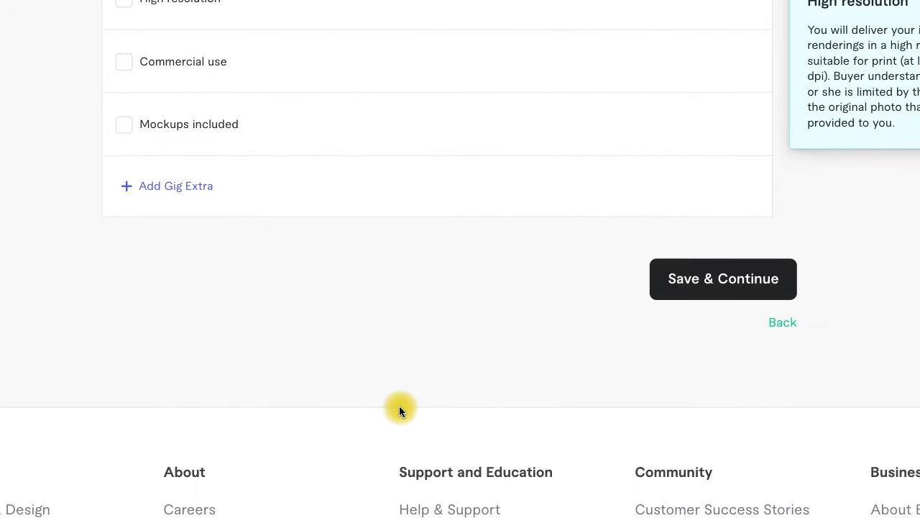
pyautogui.scroll(1, 401, 410)
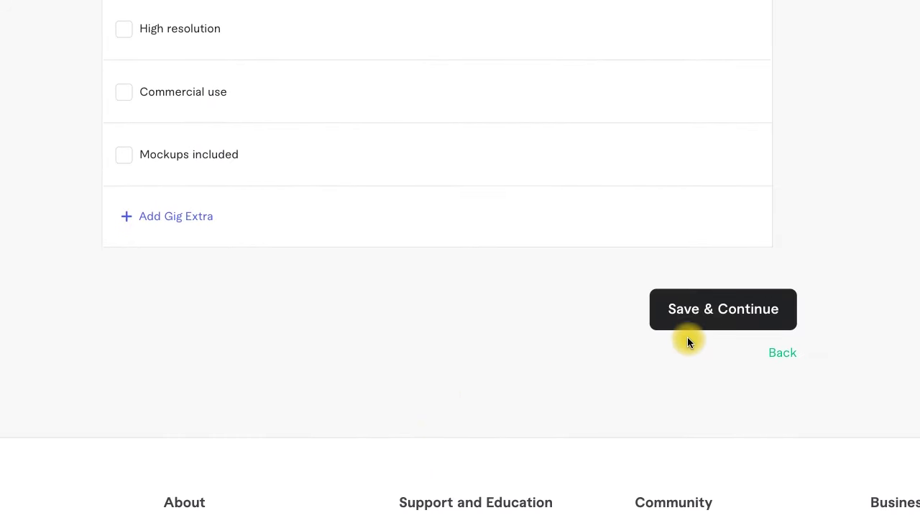
pyautogui.scroll(3, 494, 373)
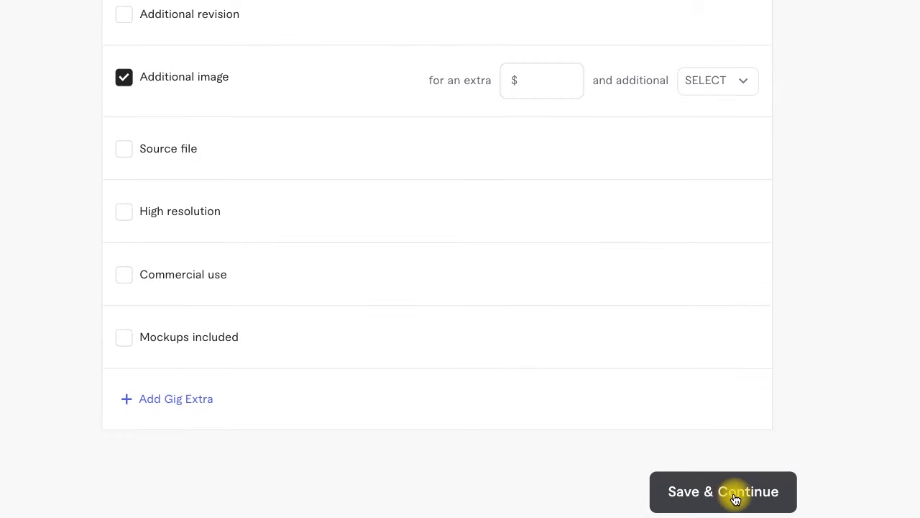
pyautogui.click(737, 499)
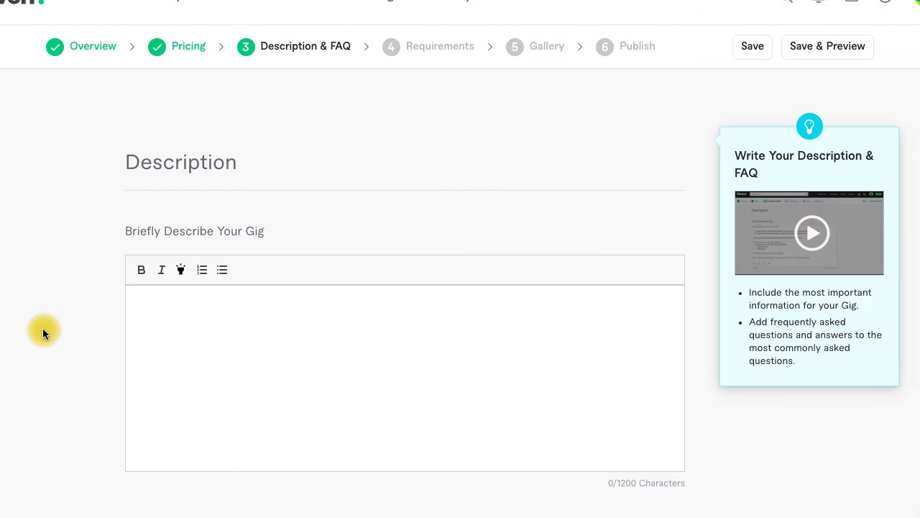
# Step: Fill in the Gig description presenting the photo background removal and clipping path service, replace the introduced name with the seller's name, and save
pyautogui.click(190, 325)
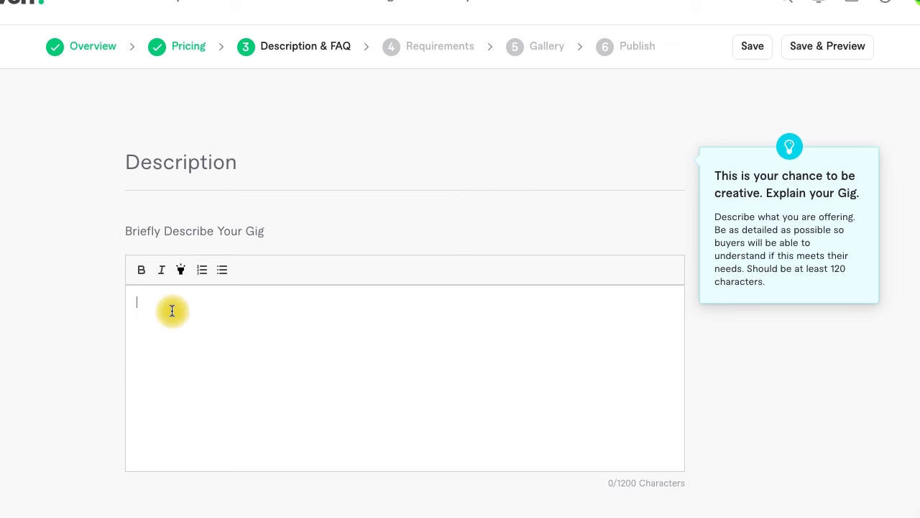
pyautogui.write("Hi There,  I'm Asad here presenting my photo background removal and clipping path service, I've been working in this field for more than 10 years and I assure you that I would be a good hand with any kind of image editing and photo retouching Services. Do you have any chance for me to show you marvelous Photoshop editing skills?")
pyautogui.doubleClick(176, 338)
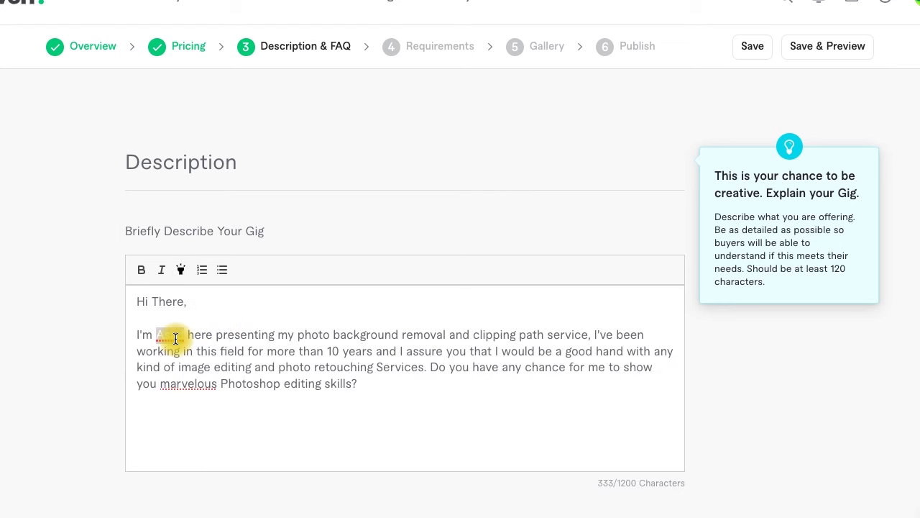
pyautogui.write('Kerah')
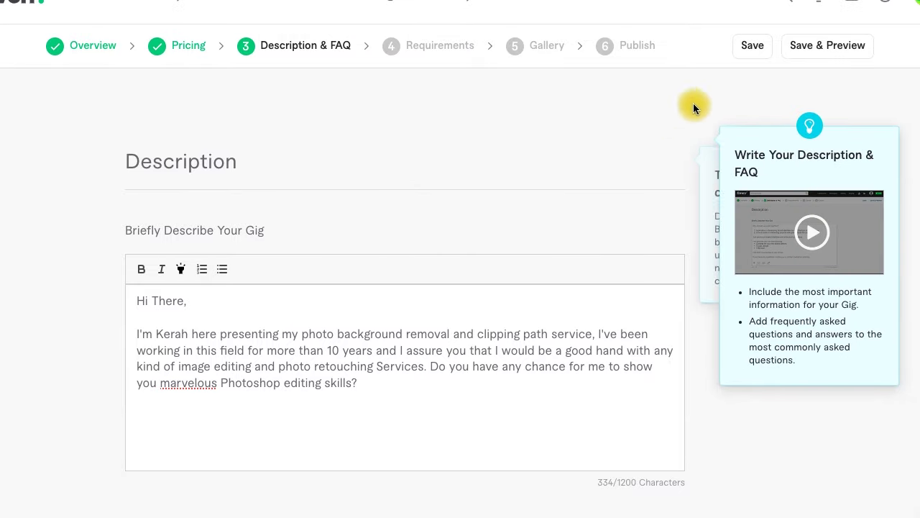
pyautogui.click(753, 46)
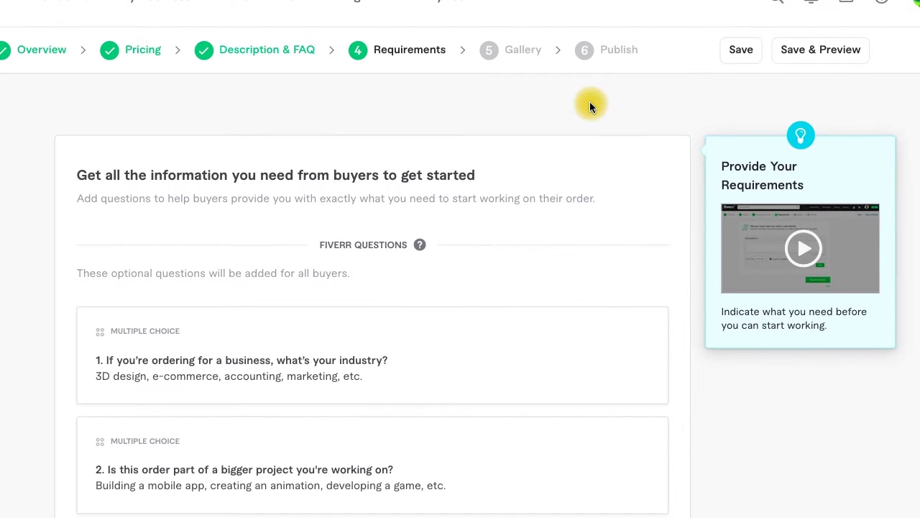
# Step: Review Fiverr's optional buyer questions and try to save the requirements without adding a custom question
pyautogui.scroll(-4, 294, 127)
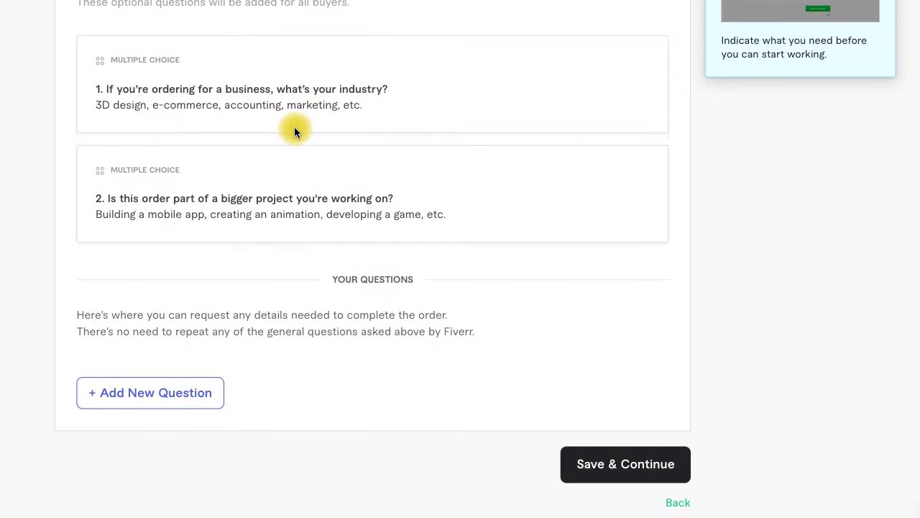
pyautogui.scroll(-1, 294, 132)
pyautogui.scroll(4, 294, 129)
pyautogui.scroll(-1, 294, 129)
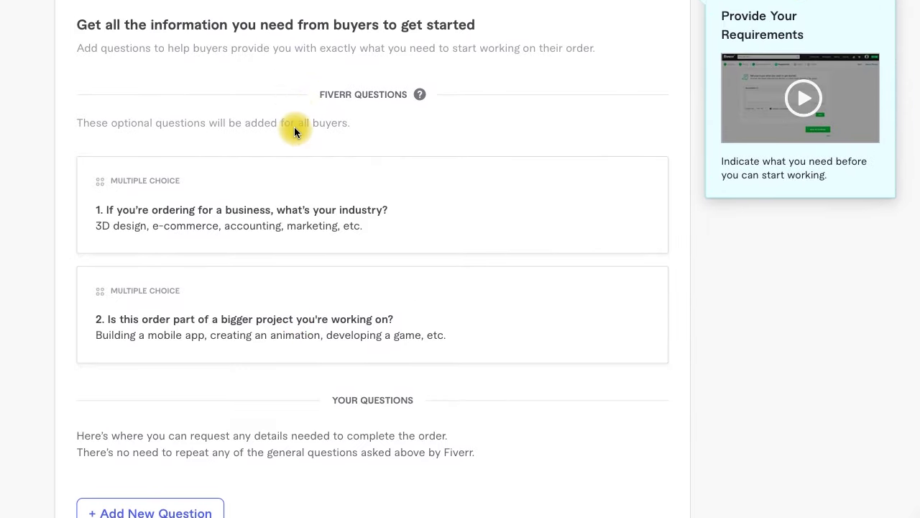
pyautogui.scroll(-3, 294, 127)
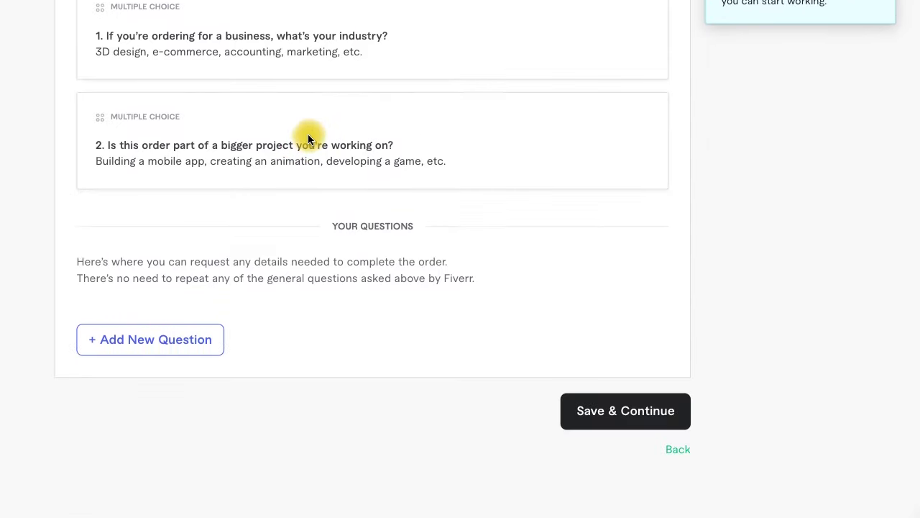
pyautogui.click(617, 409)
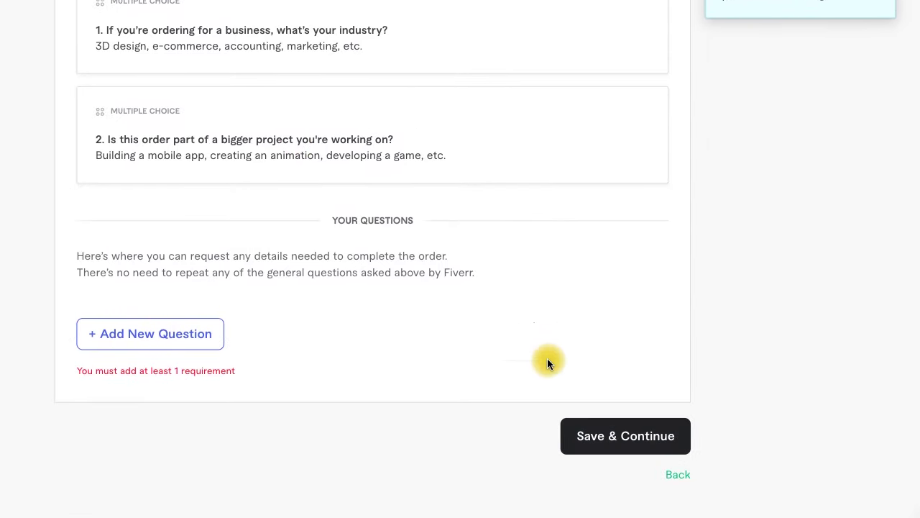
# Step: Start a new required buyer question with the text "please send the resolution"
pyautogui.click(162, 347)
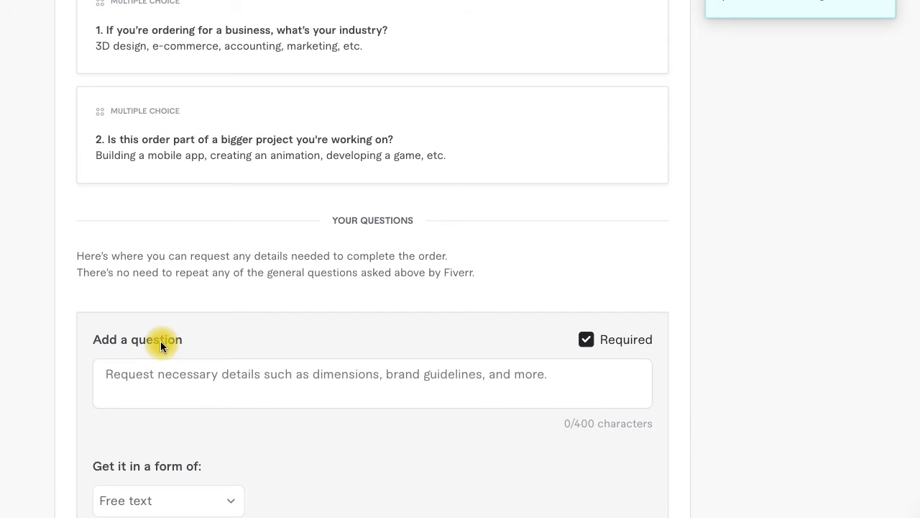
pyautogui.scroll(-2, 117, 413)
pyautogui.click(230, 288)
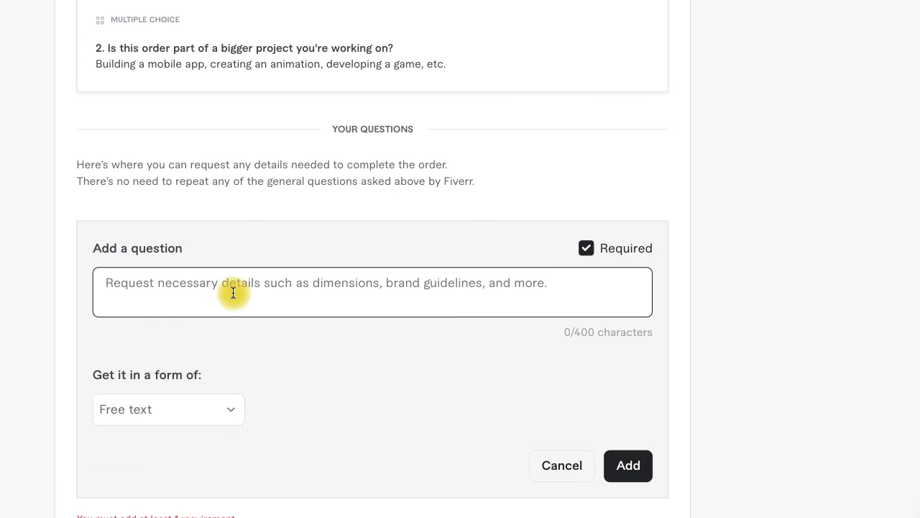
pyautogui.write('please send the resolution')
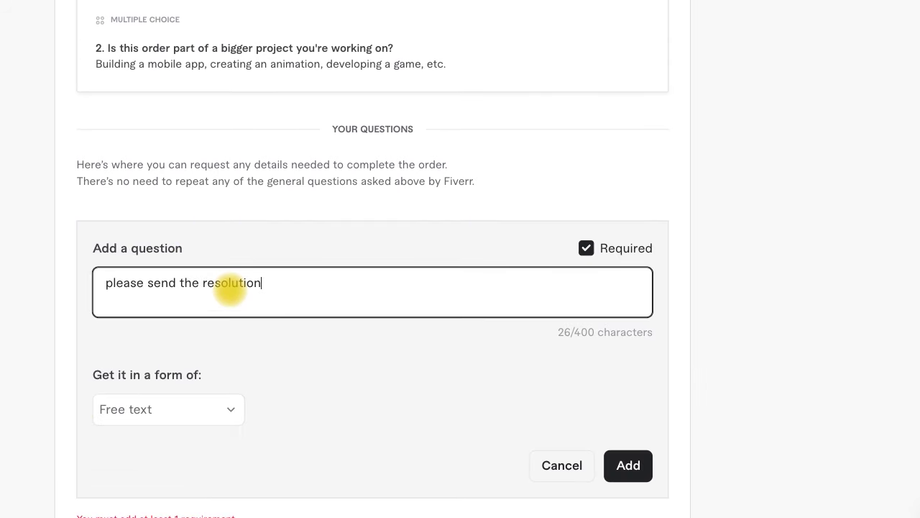
pyautogui.click(9, 267)
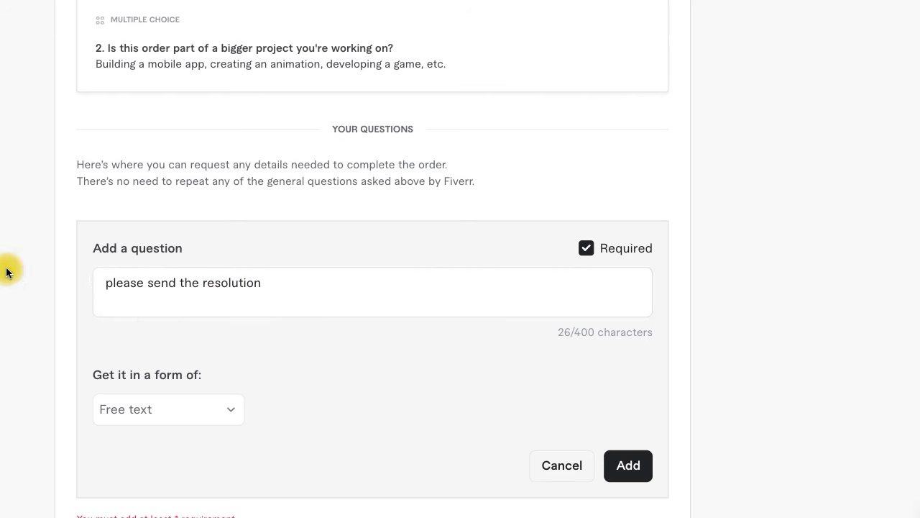
pyautogui.click(150, 286)
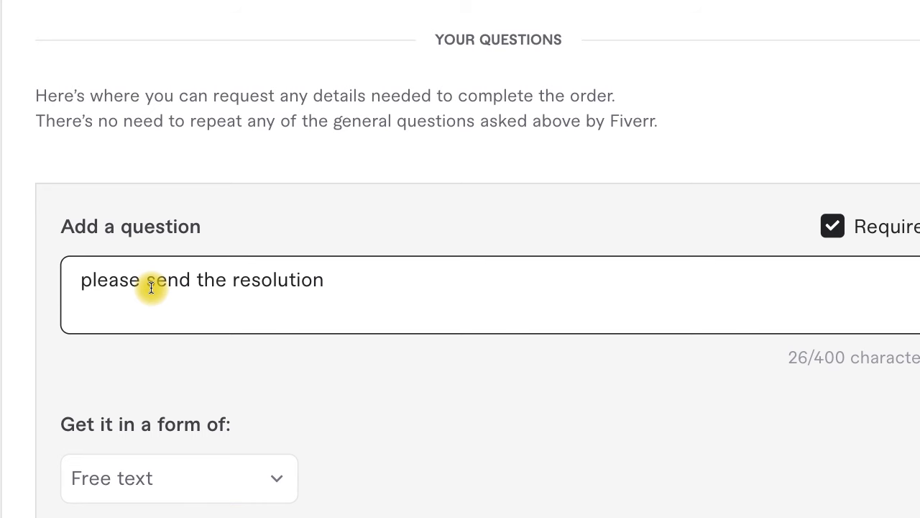
pyautogui.scroll(-2, 151, 287)
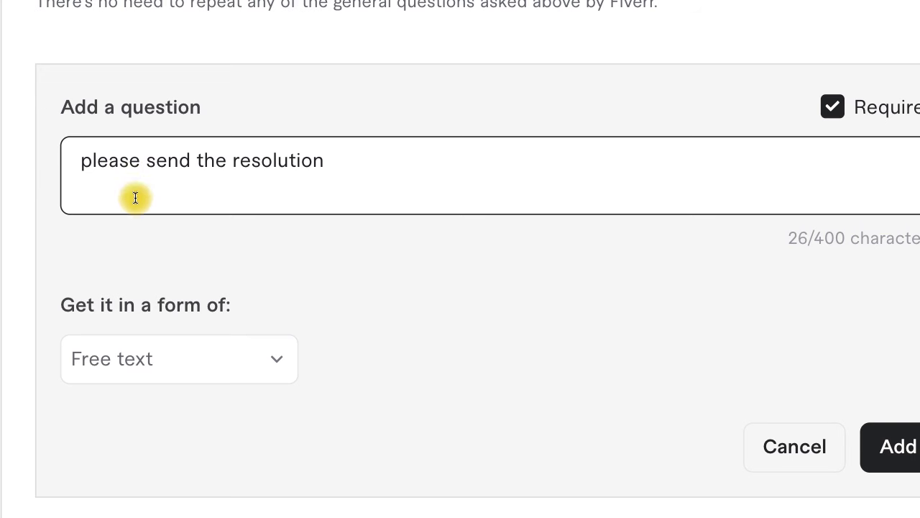
pyautogui.click(303, 261)
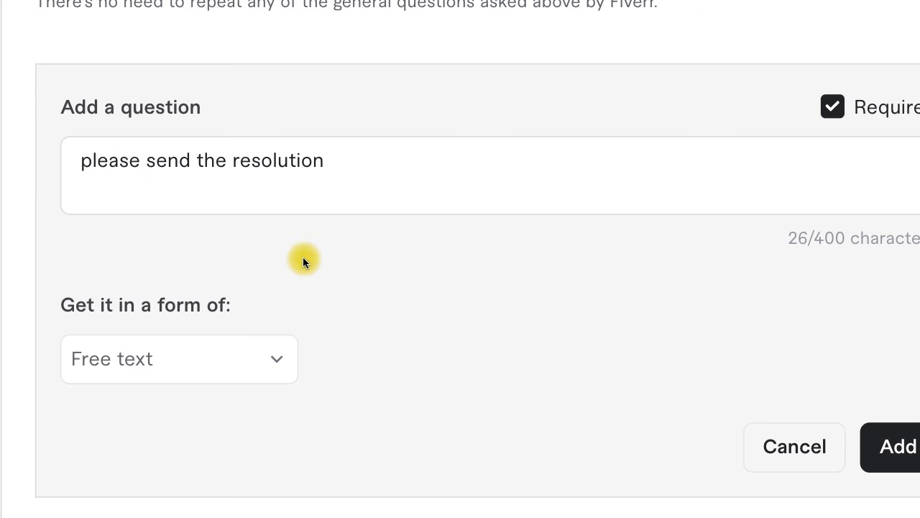
# Step: Make the resolution question multiple choice and enter 150 px as its first answer option
pyautogui.click(273, 360)
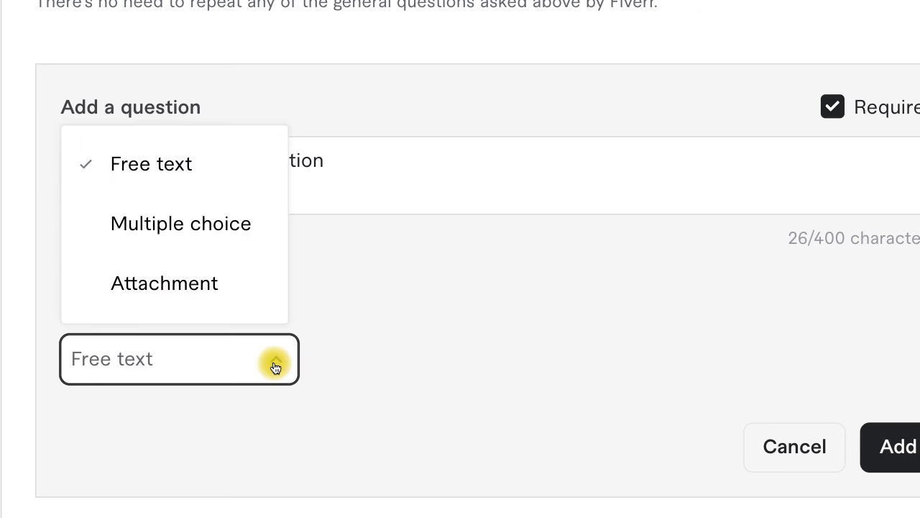
pyautogui.click(225, 227)
pyautogui.scroll(-2, 335, 269)
pyautogui.click(362, 364)
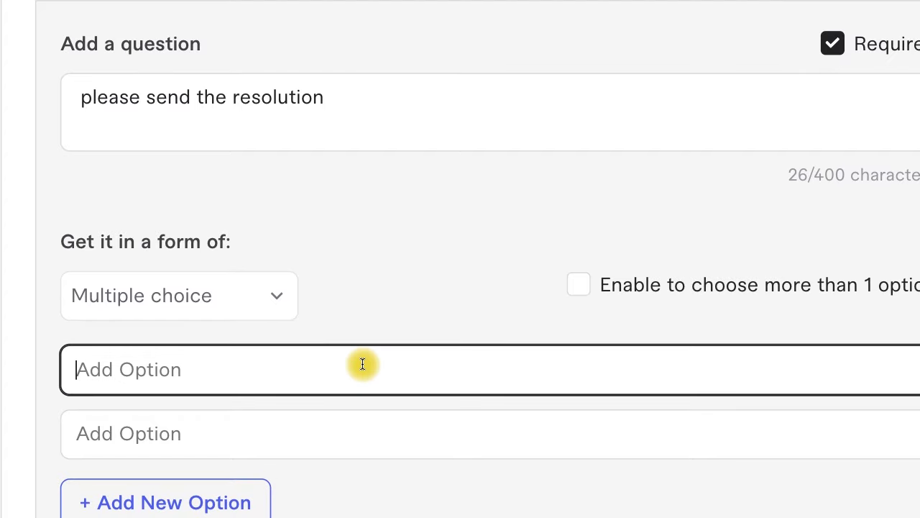
pyautogui.write('150 ')
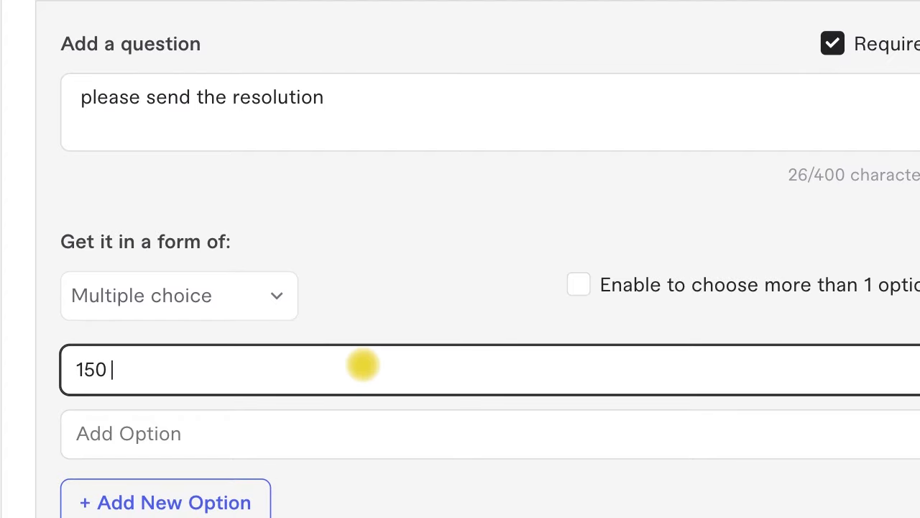
pyautogui.write('px')
# Step: Enter 350 px as the second answer option and add the question to the requirements
pyautogui.click(331, 439)
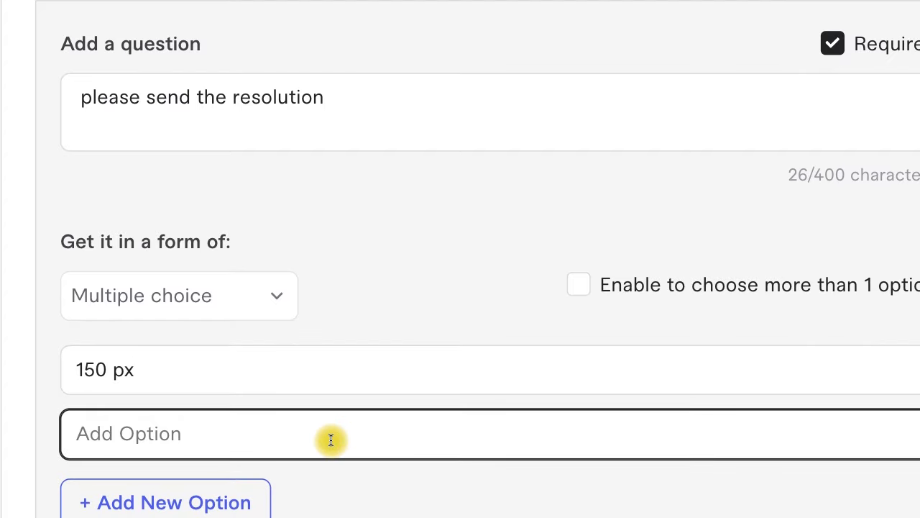
pyautogui.write('350')
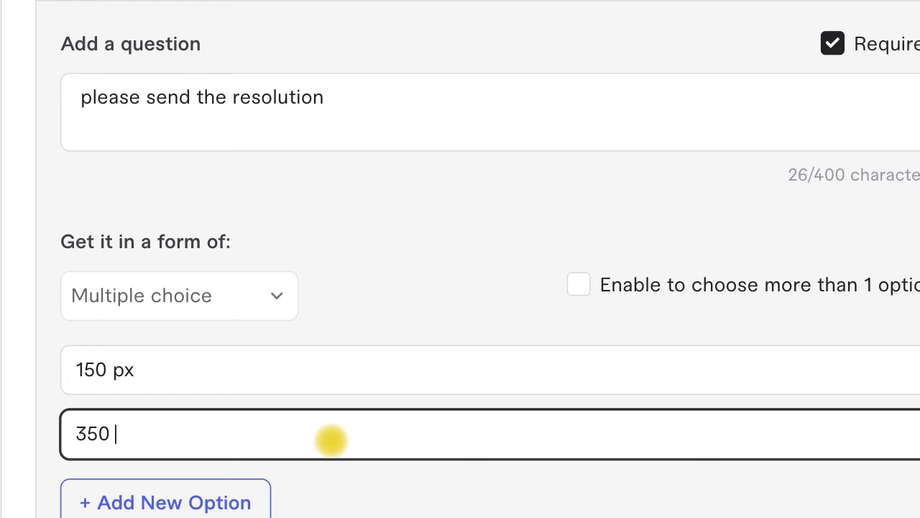
pyautogui.write(' px')
pyautogui.scroll(-1, 359, 503)
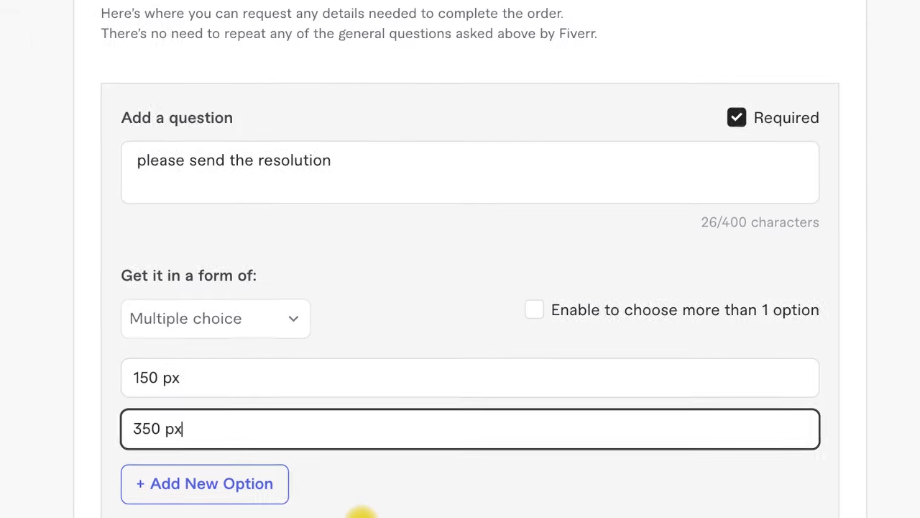
pyautogui.scroll(-1, 359, 514)
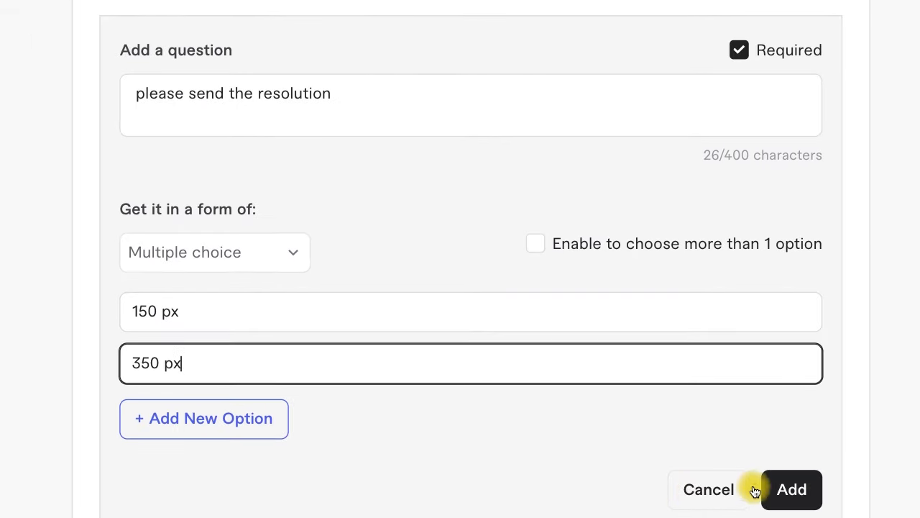
pyautogui.click(790, 489)
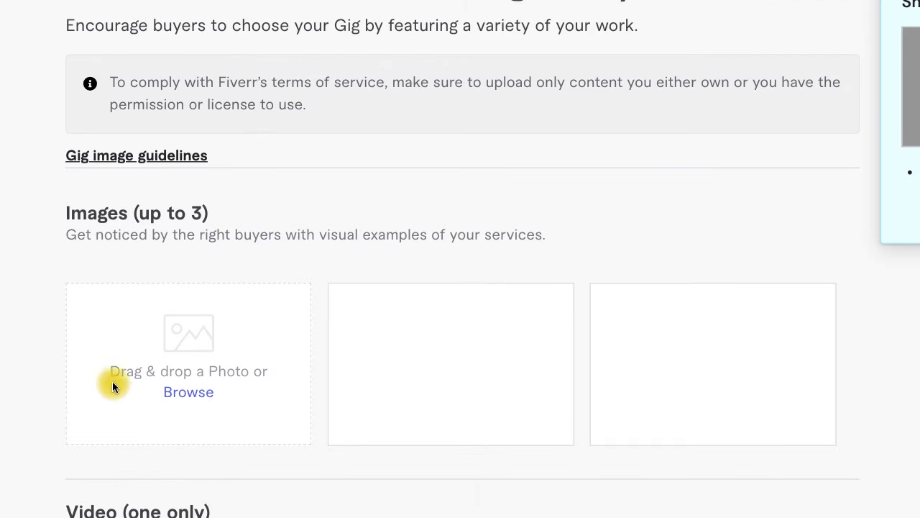
# Step: Review the Gig Gallery's image section and examine the sample images and page of the competing photo background removal and clipping path Gig
pyautogui.scroll(3, 120, 379)
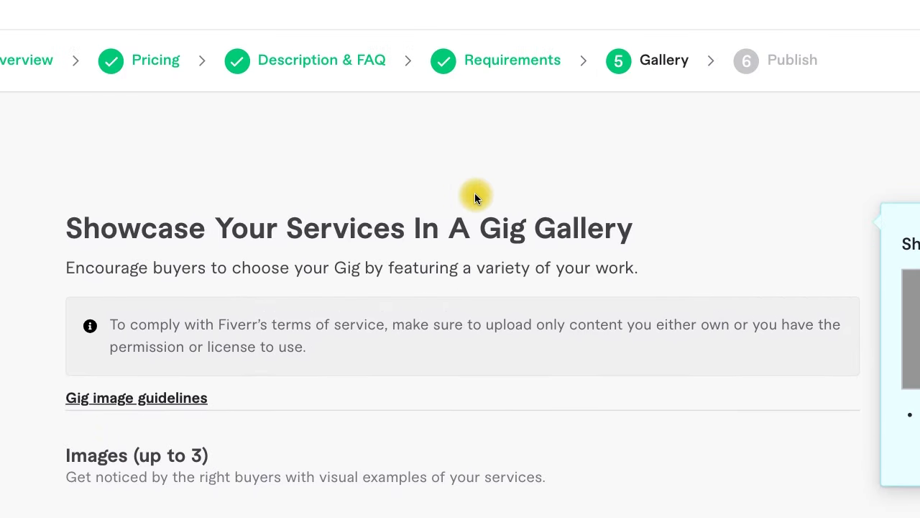
pyautogui.scroll(-5, 488, 221)
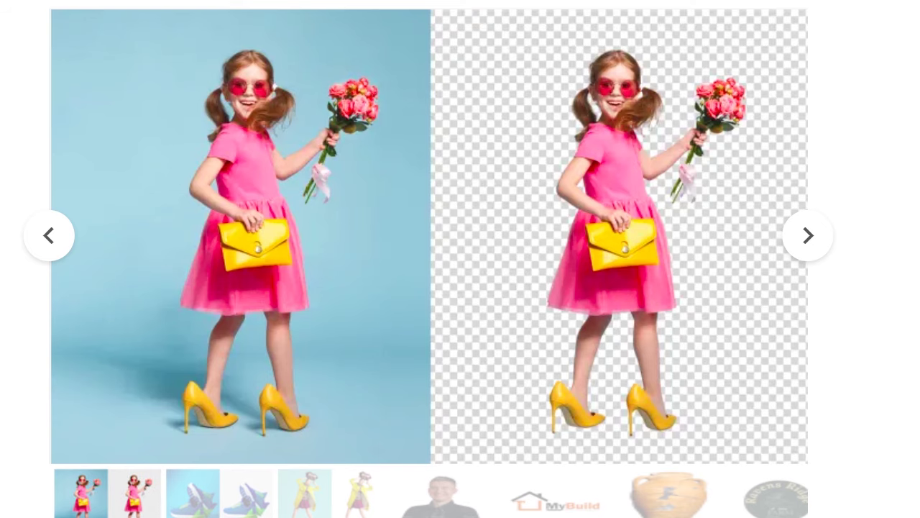
pyautogui.scroll(-1, 485, 154)
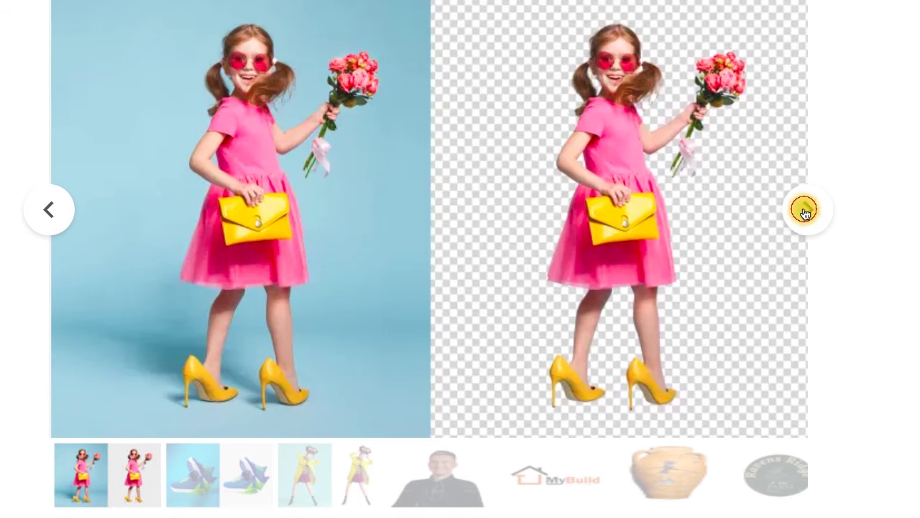
pyautogui.click(805, 210)
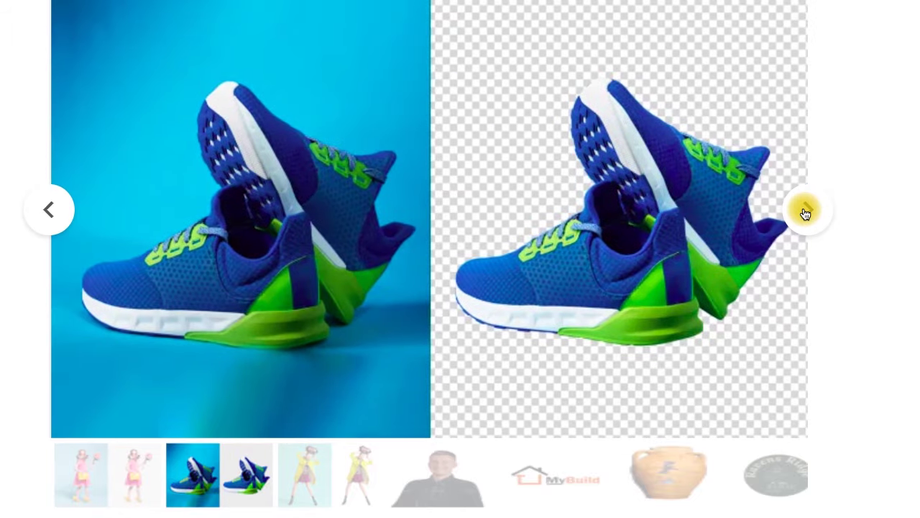
pyautogui.click(804, 210)
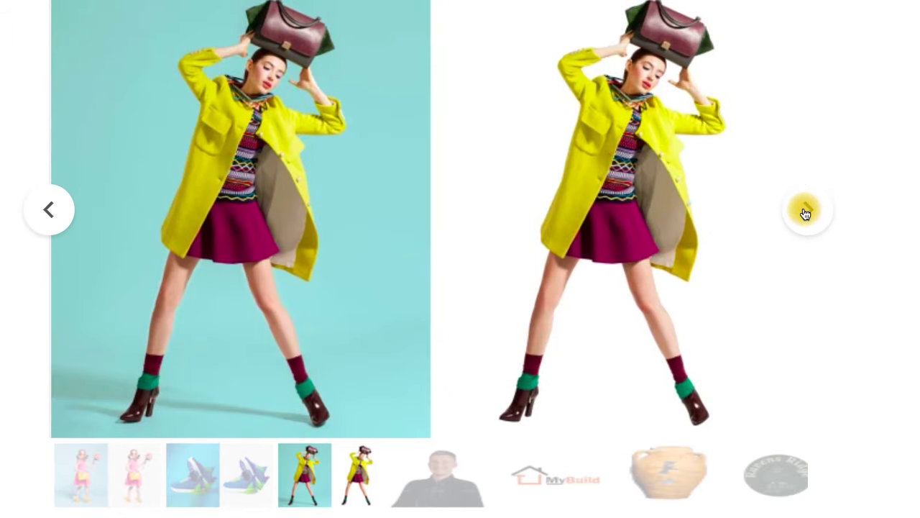
pyautogui.click(805, 210)
pyautogui.click(805, 210)
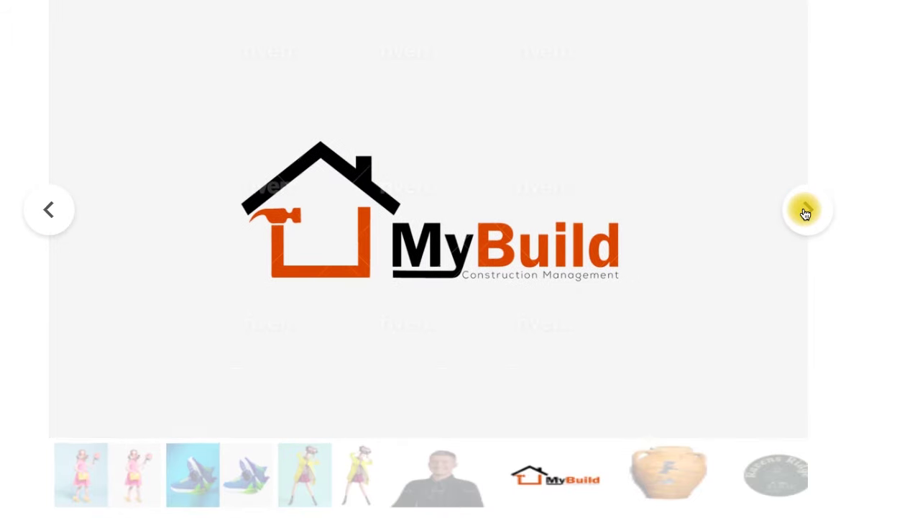
pyautogui.click(804, 210)
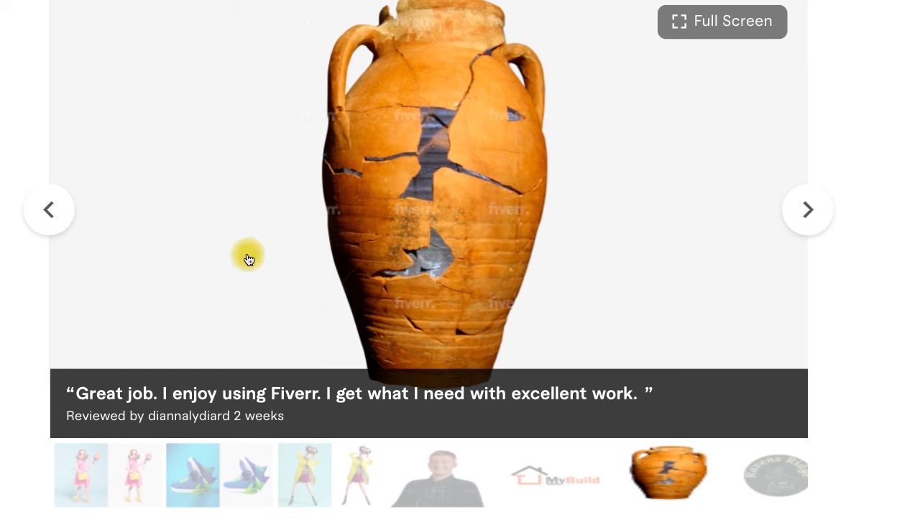
pyautogui.click(55, 224)
pyautogui.click(55, 224)
pyautogui.click(54, 220)
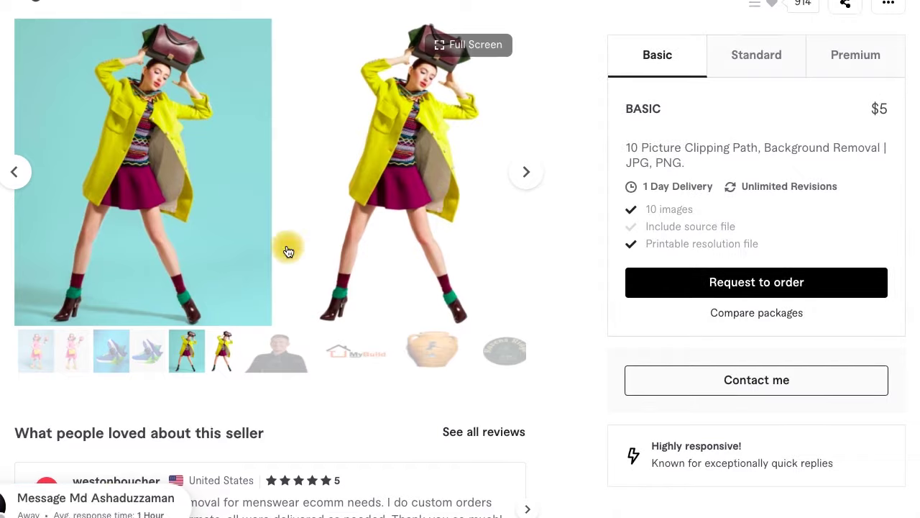
pyautogui.scroll(5, 168, 384)
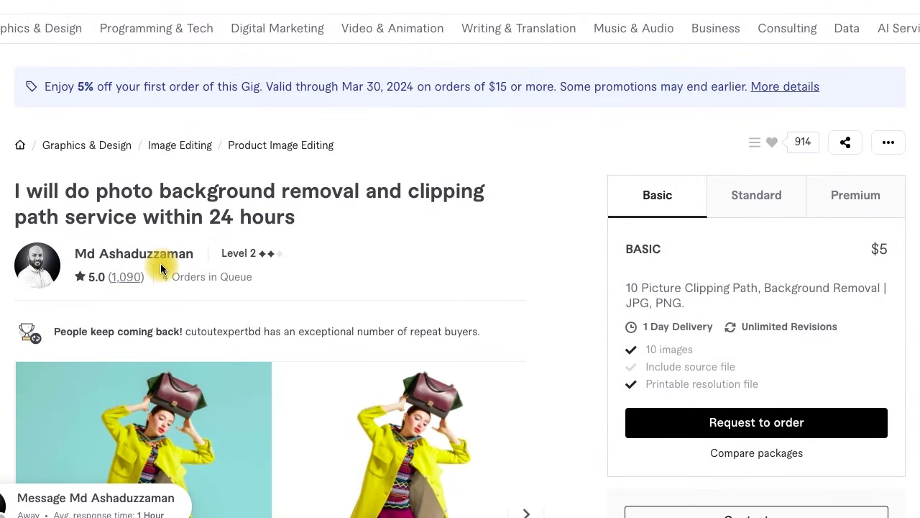
pyautogui.scroll(-2, 157, 261)
pyautogui.scroll(-2, 160, 263)
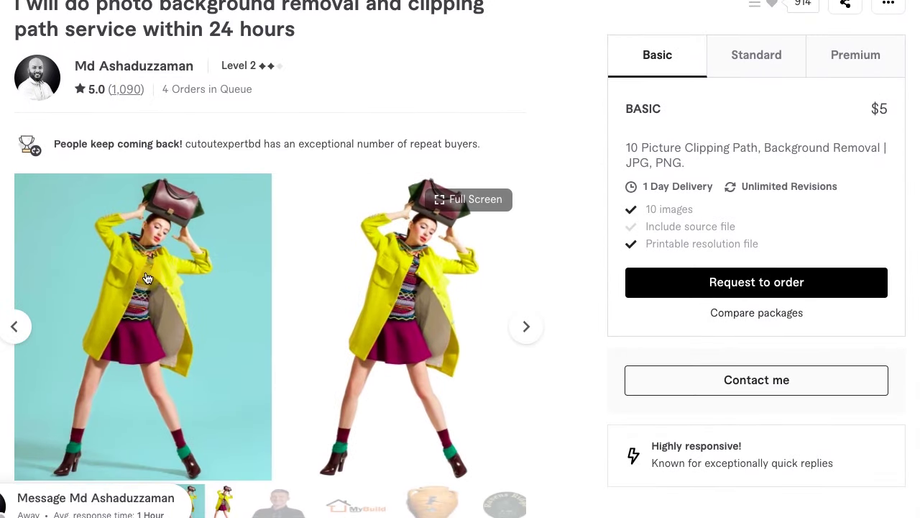
pyautogui.scroll(-2, 272, 287)
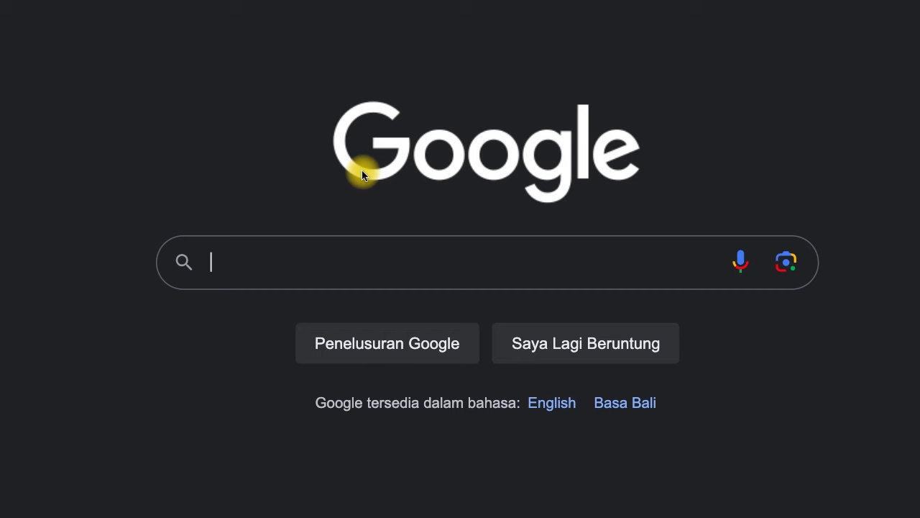
# Step: Switch to Google and search for "background remover"
pyautogui.write('bac')
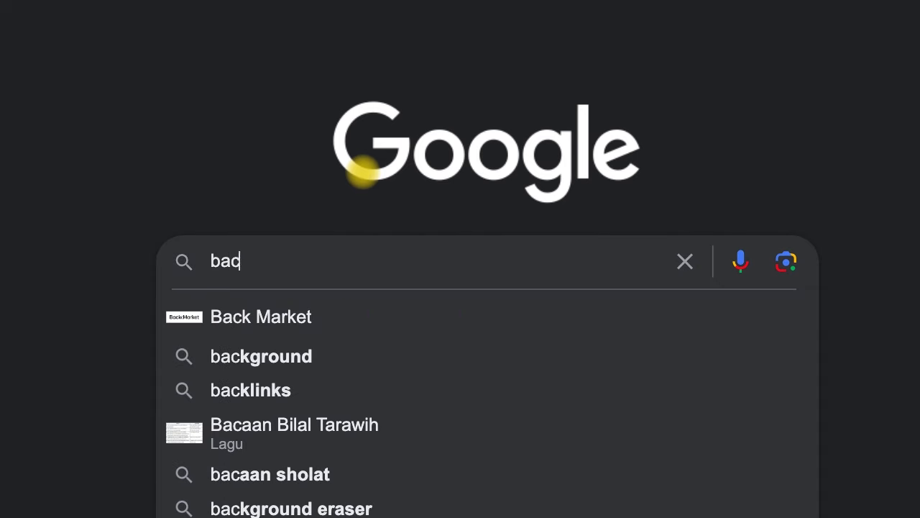
pyautogui.write('kgr')
pyautogui.press('Down')
pyautogui.press('Down')
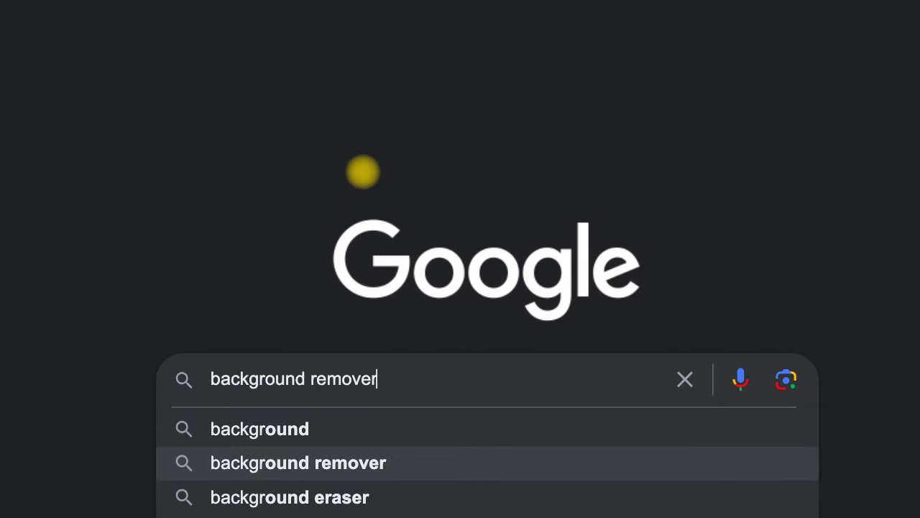
pyautogui.press('Return')
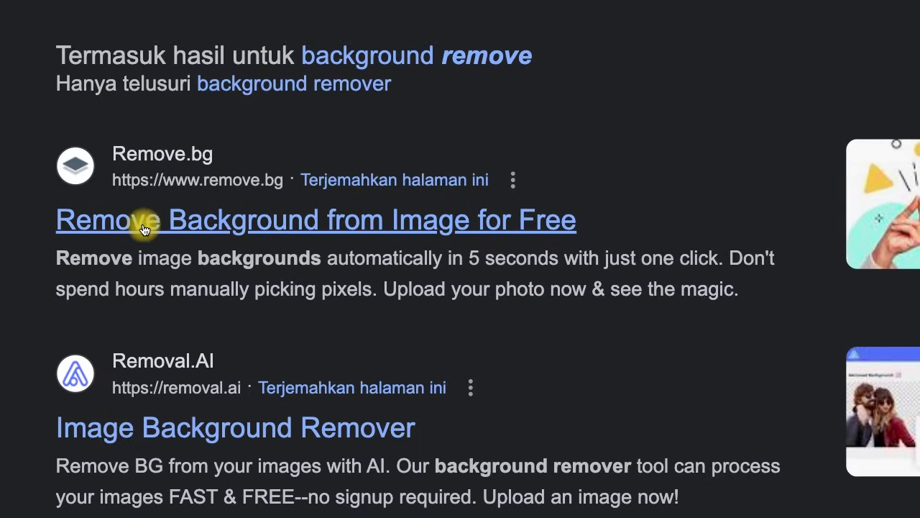
# Step: Open the Remove.bg site, dismiss its cookie notice and try the background removal on one of the sample images
pyautogui.scroll(-1, 141, 226)
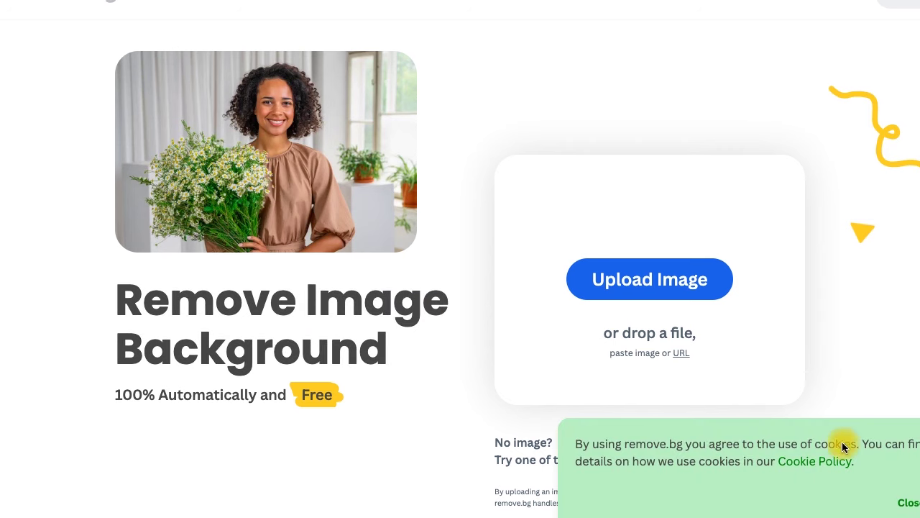
pyautogui.click(909, 502)
pyautogui.scroll(-1, 828, 413)
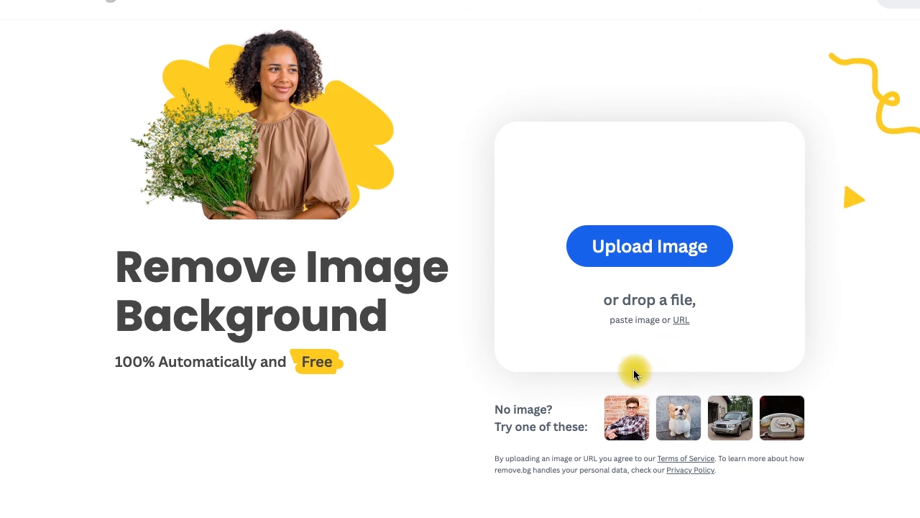
pyautogui.scroll(-20, 626, 420)
pyautogui.scroll(20, 626, 421)
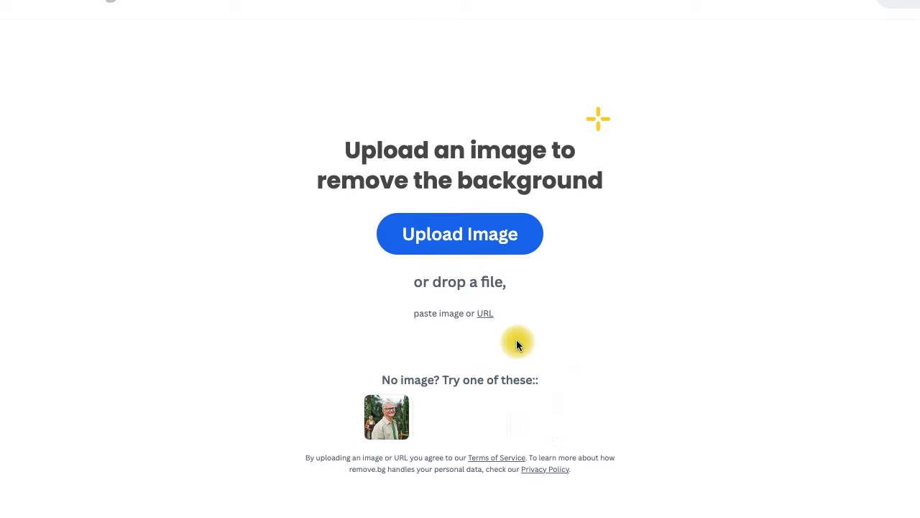
pyautogui.click(440, 416)
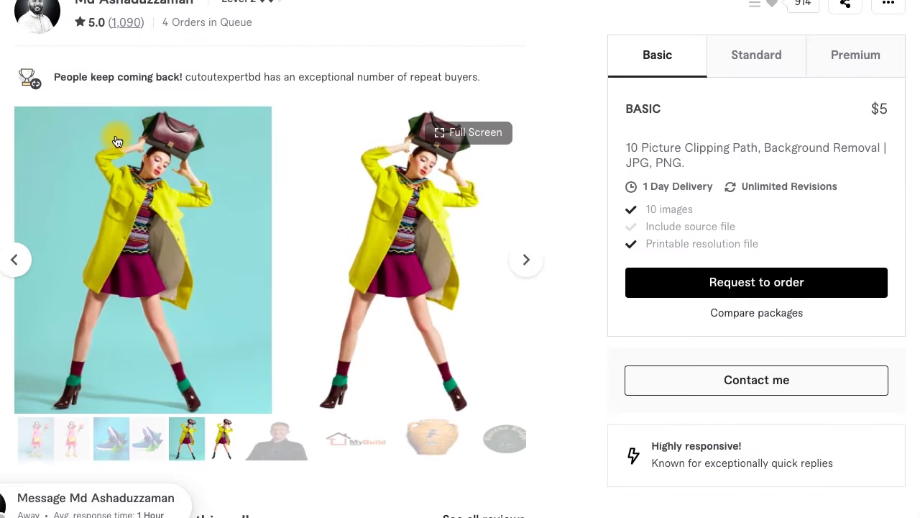
# Step: Return to Fiverr's background removal search results and examine the cover images of the competing Gigs
pyautogui.scroll(4, 117, 143)
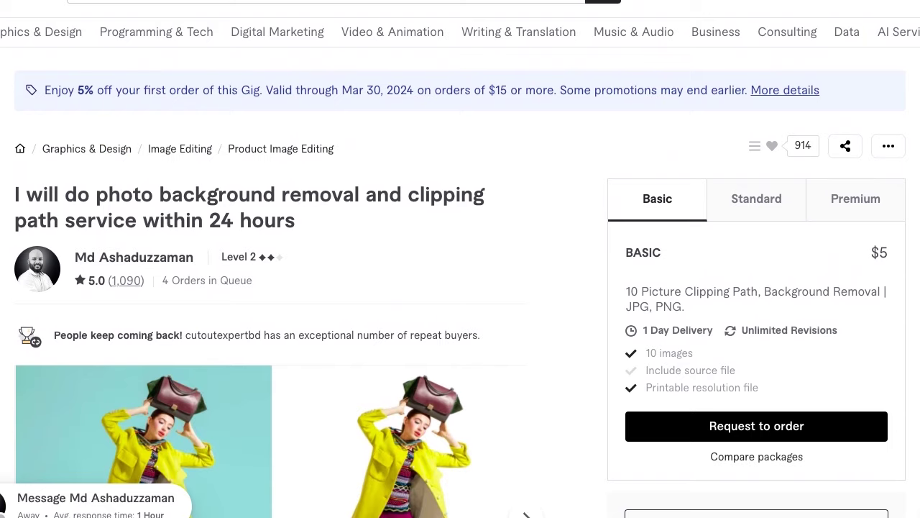
pyautogui.hotkey('alt', 'Left')
pyautogui.scroll(-4, 149, 207)
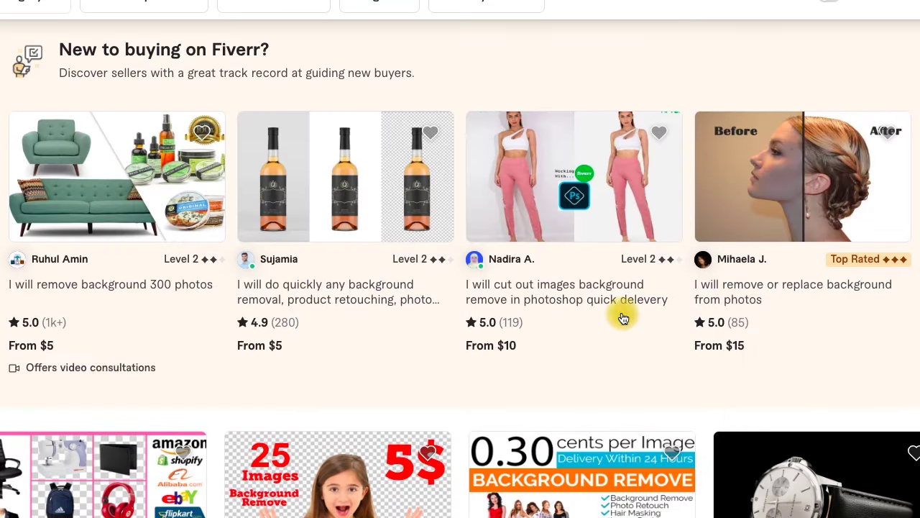
pyautogui.scroll(-3, 552, 335)
pyautogui.scroll(-3, 552, 335)
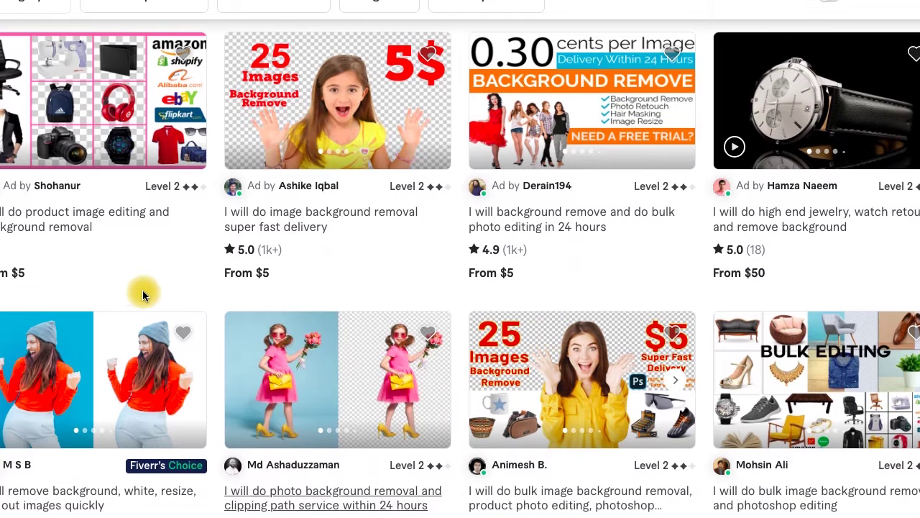
pyautogui.scroll(-1, 353, 353)
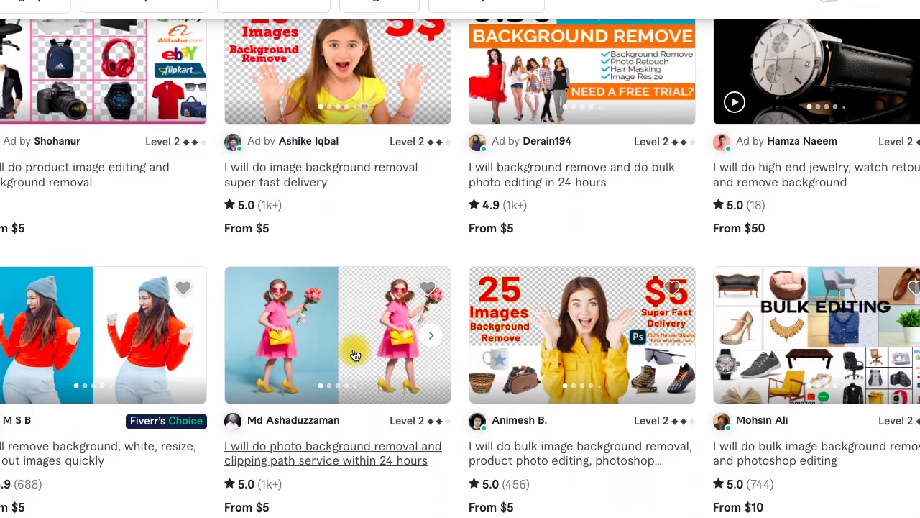
pyautogui.scroll(1, 356, 355)
pyautogui.scroll(1, 355, 354)
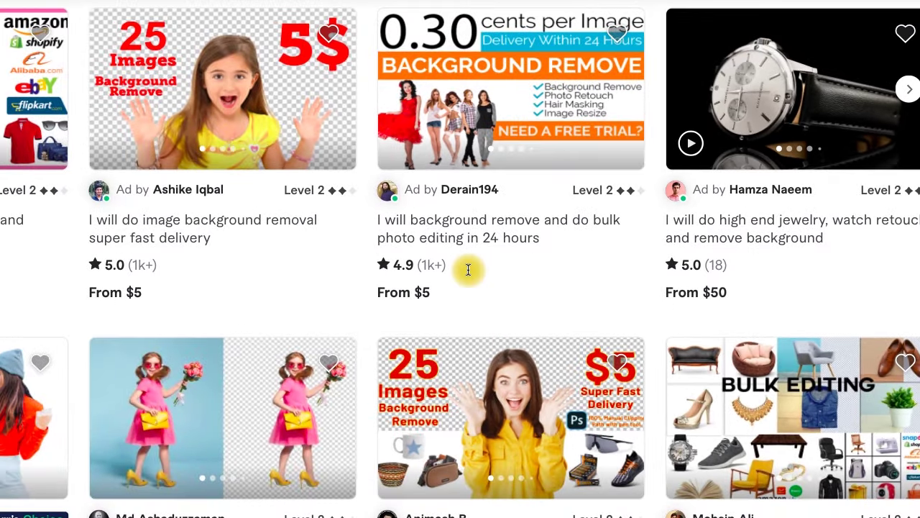
pyautogui.scroll(-4, 467, 269)
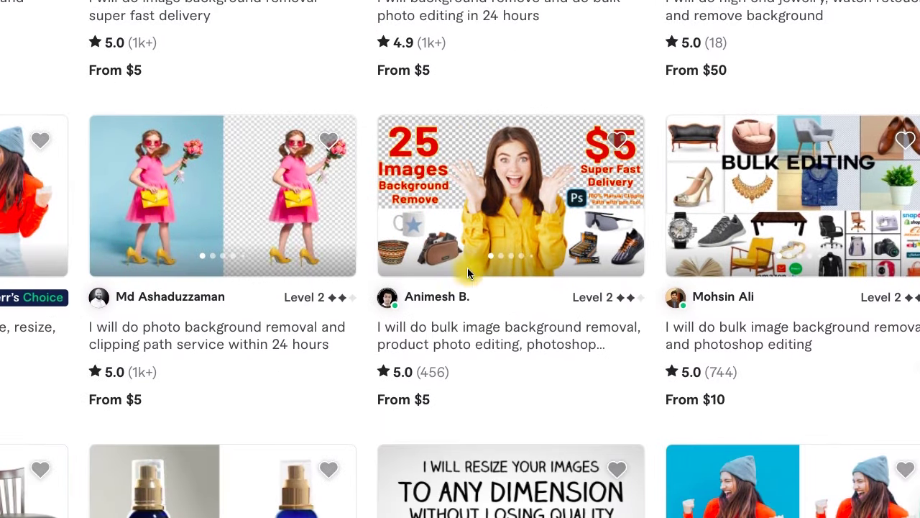